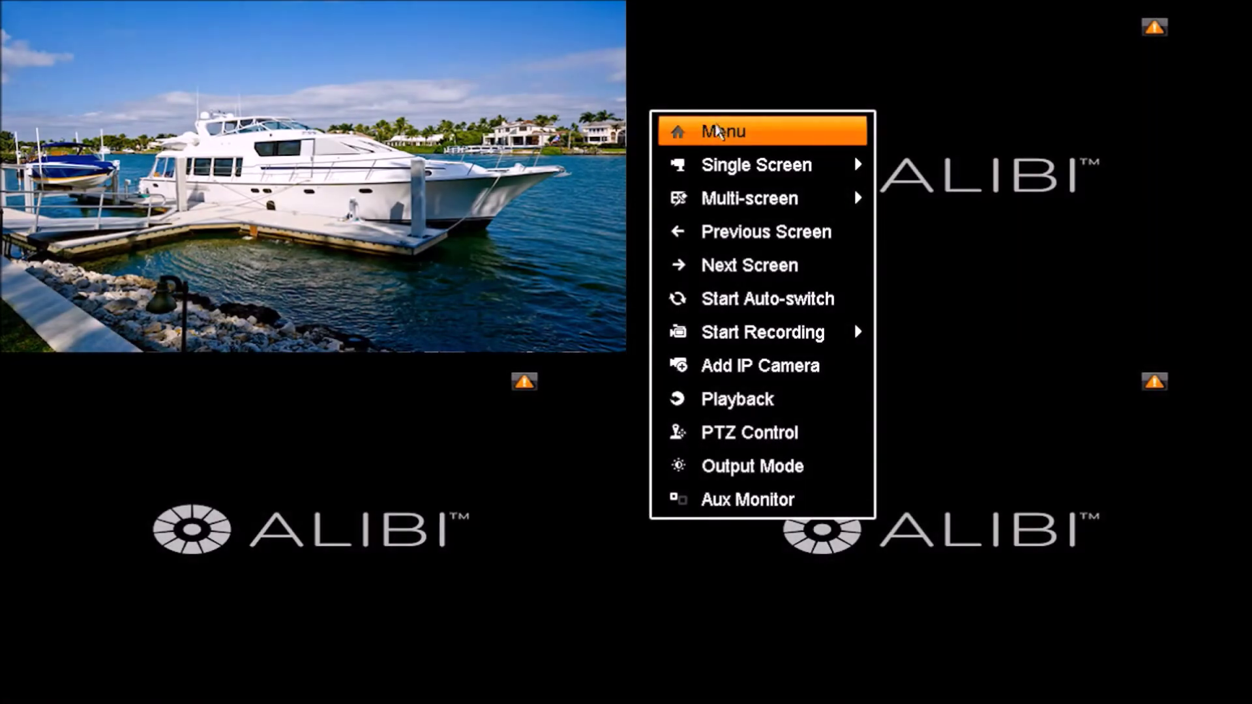
# - Bring up the Network General settings page from Menu > Configuration
pyautogui.click(725, 134)
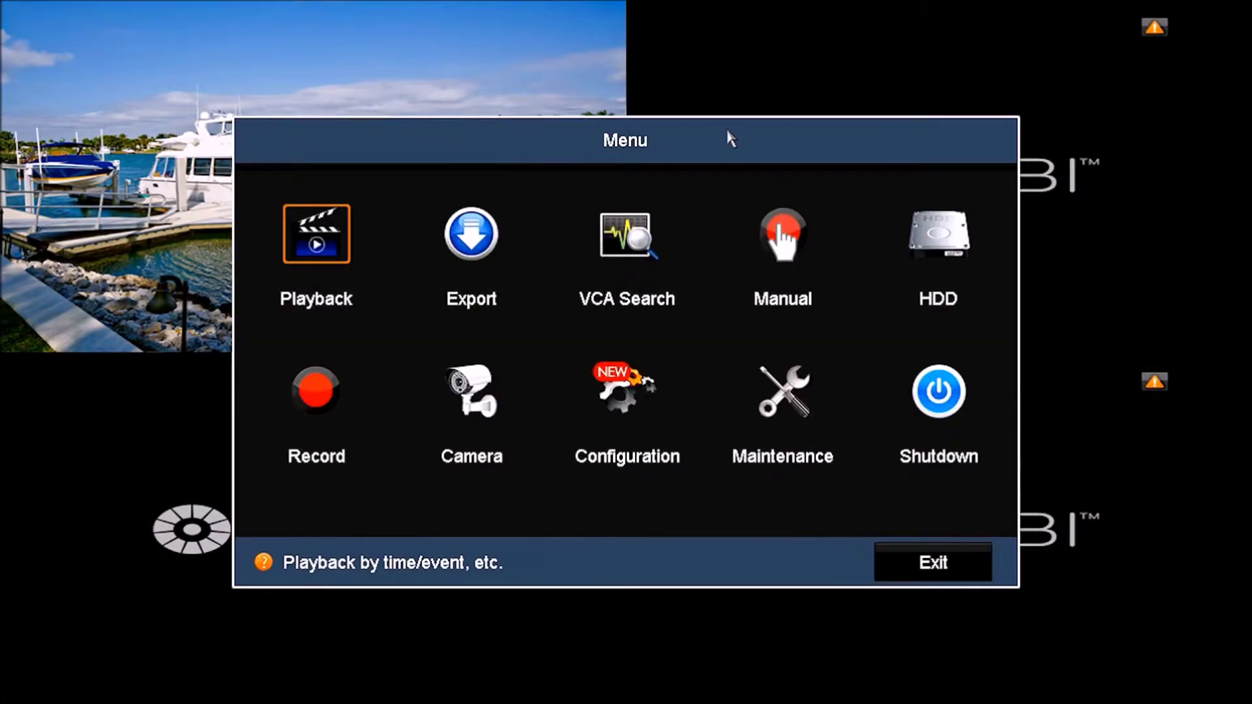
pyautogui.click(632, 421)
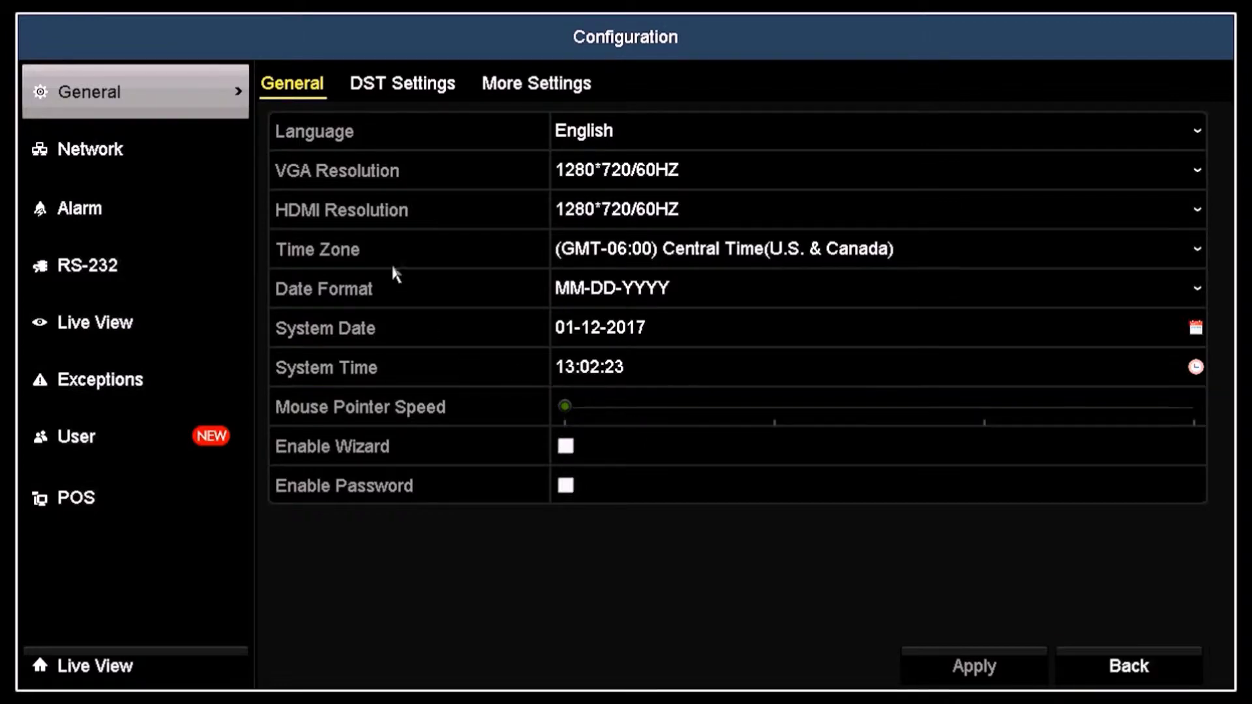
pyautogui.click(151, 150)
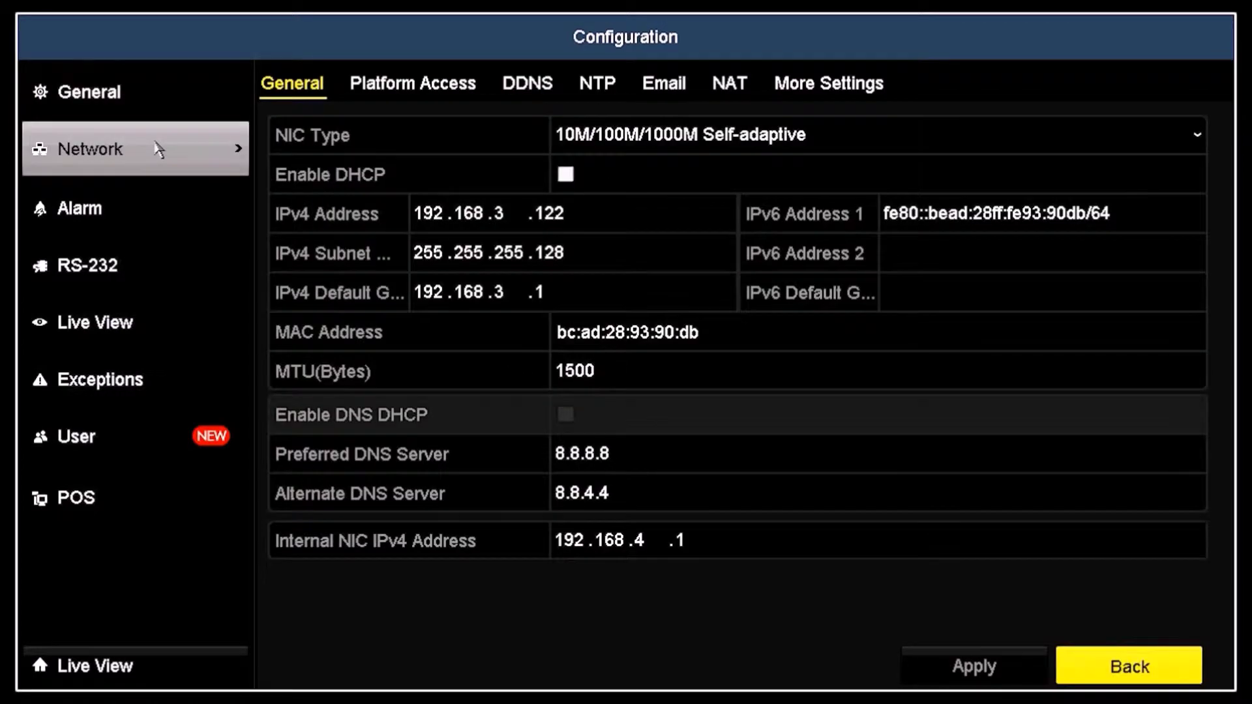
# - Review IPv4 192.168.3.122, mask 255.255.255.128, gateway 192.168.3.1, and both DNS servers
pyautogui.click(631, 207)
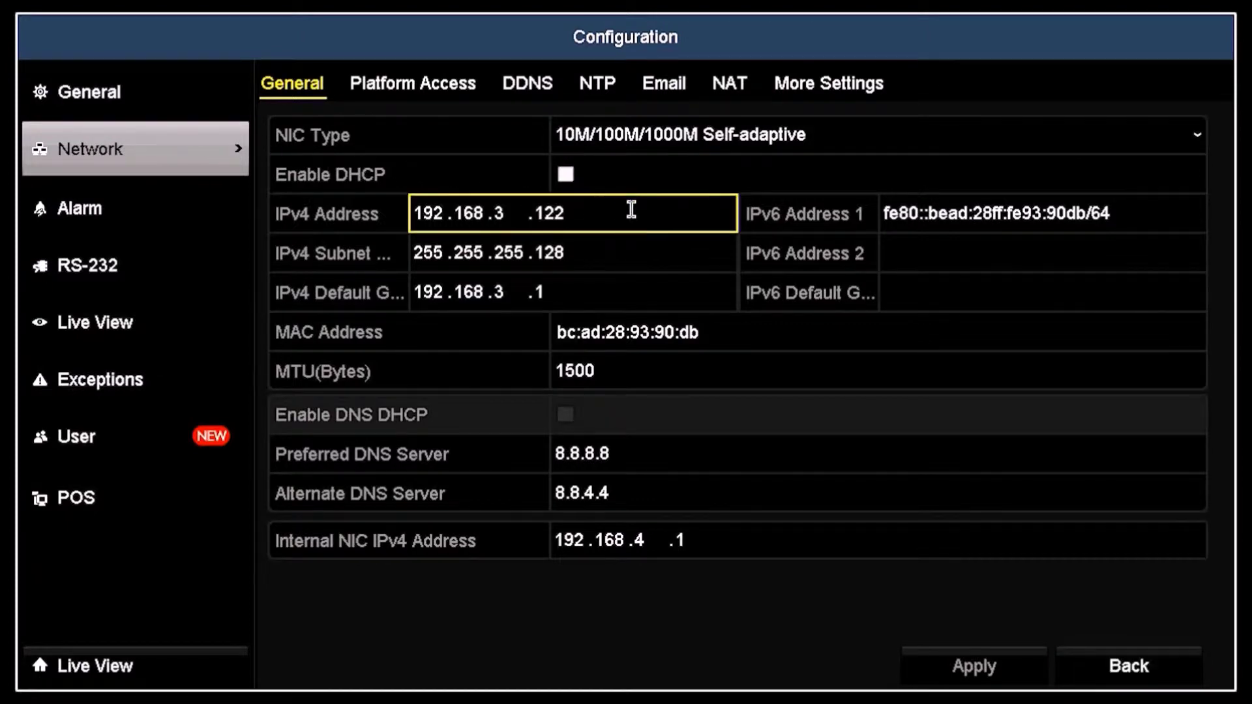
pyautogui.click(655, 247)
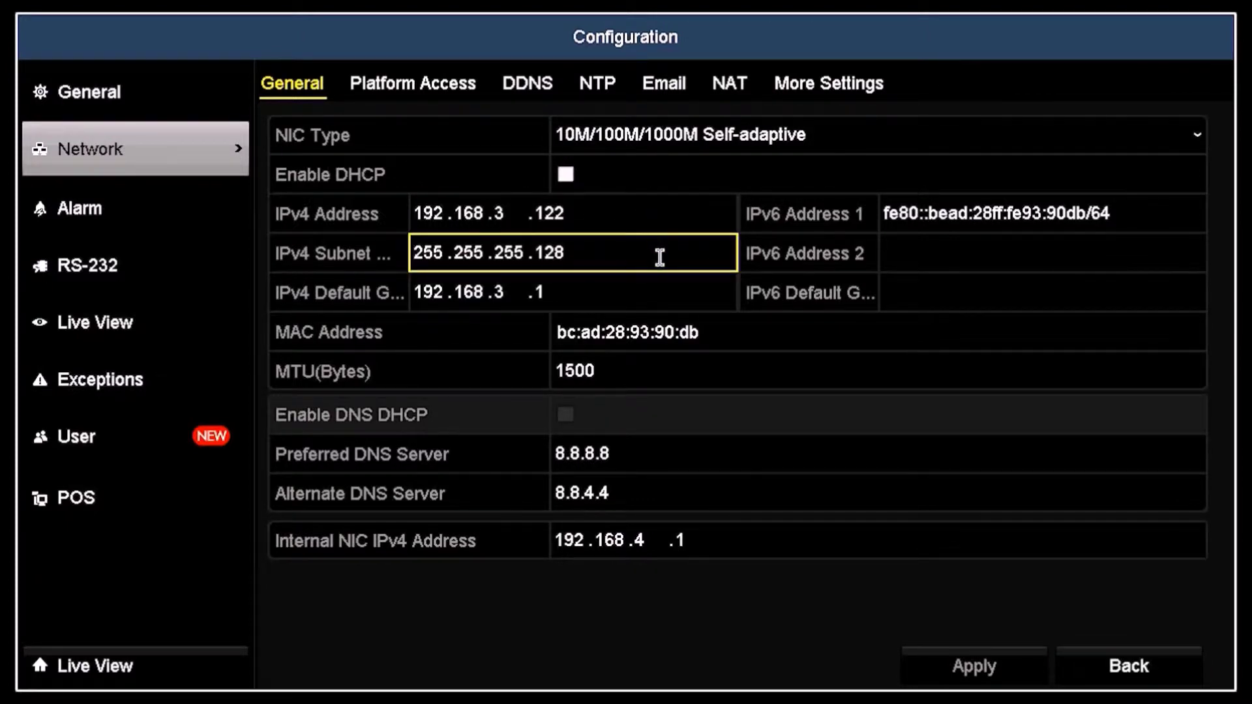
pyautogui.click(664, 276)
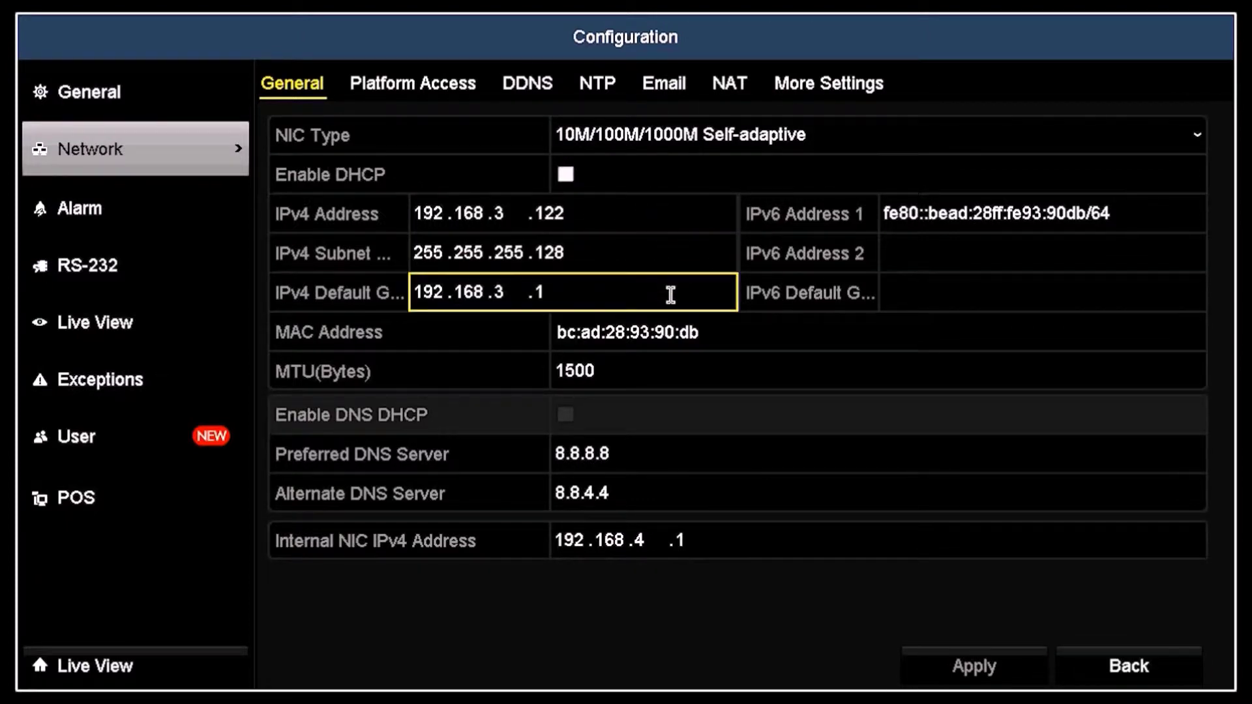
pyautogui.click(726, 453)
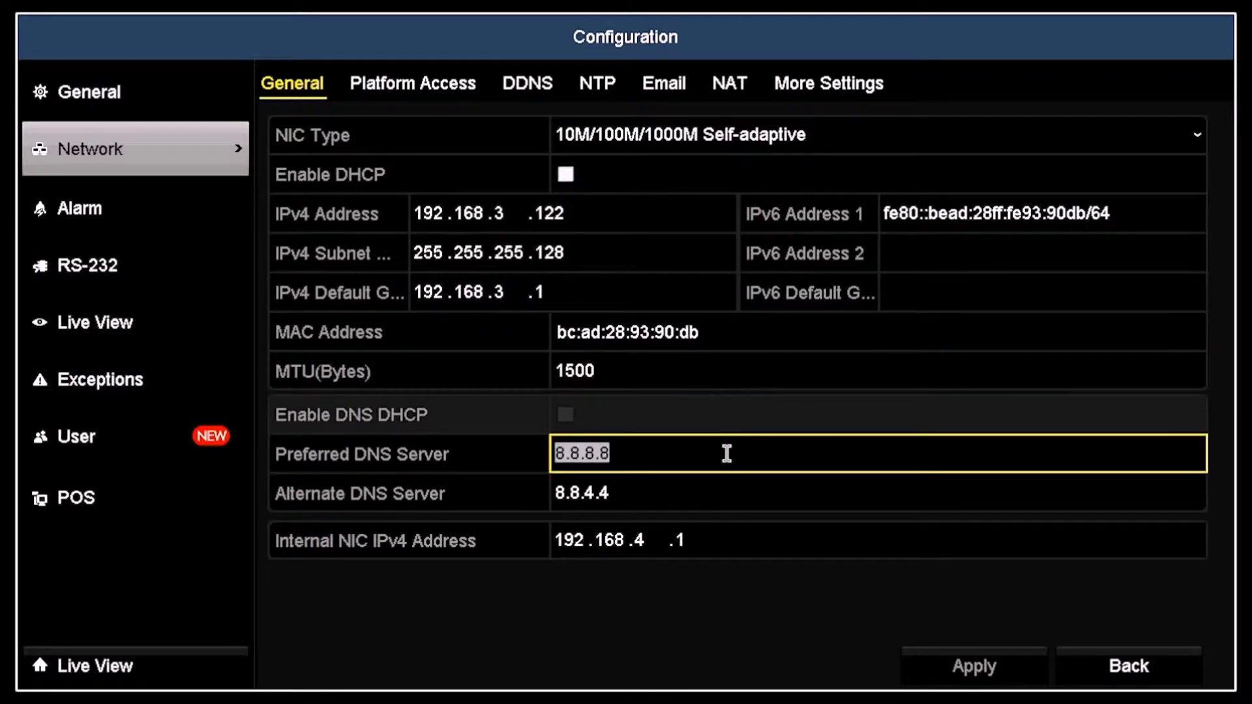
pyautogui.click(733, 488)
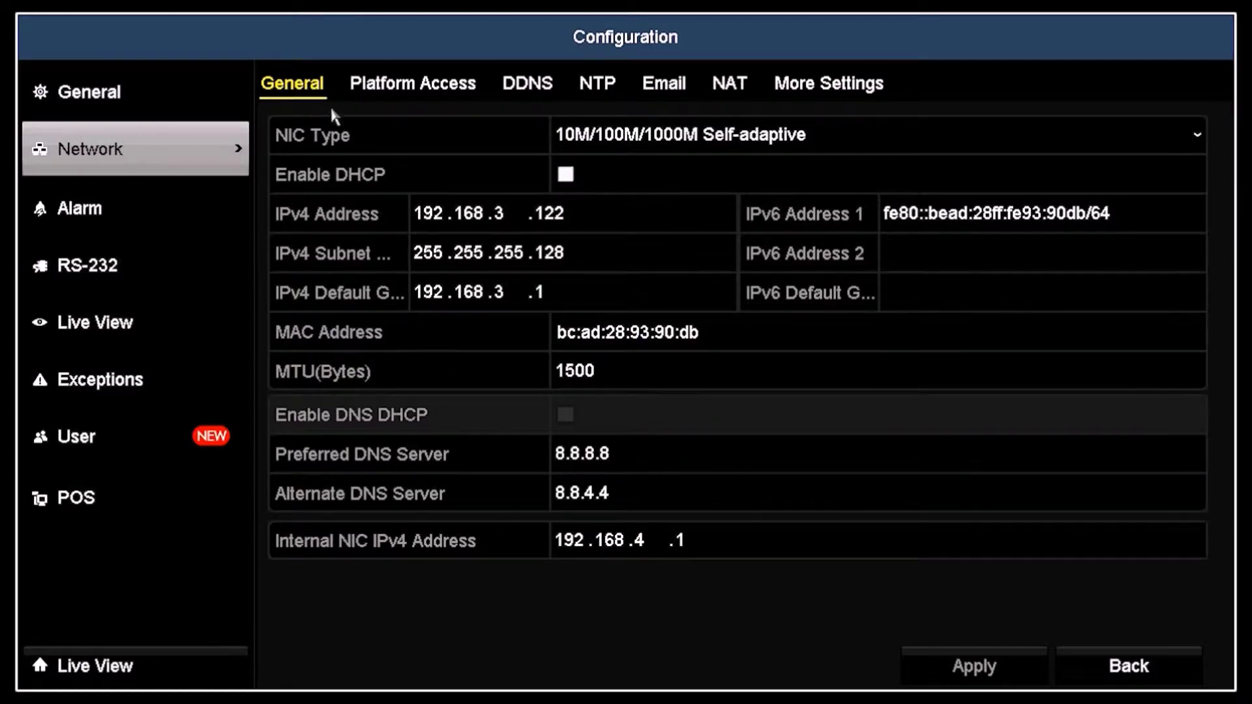
# - Enable Email server authentication with SMTP smtp.gmail.com, port 587 and SSL/TLS on
pyautogui.click(684, 90)
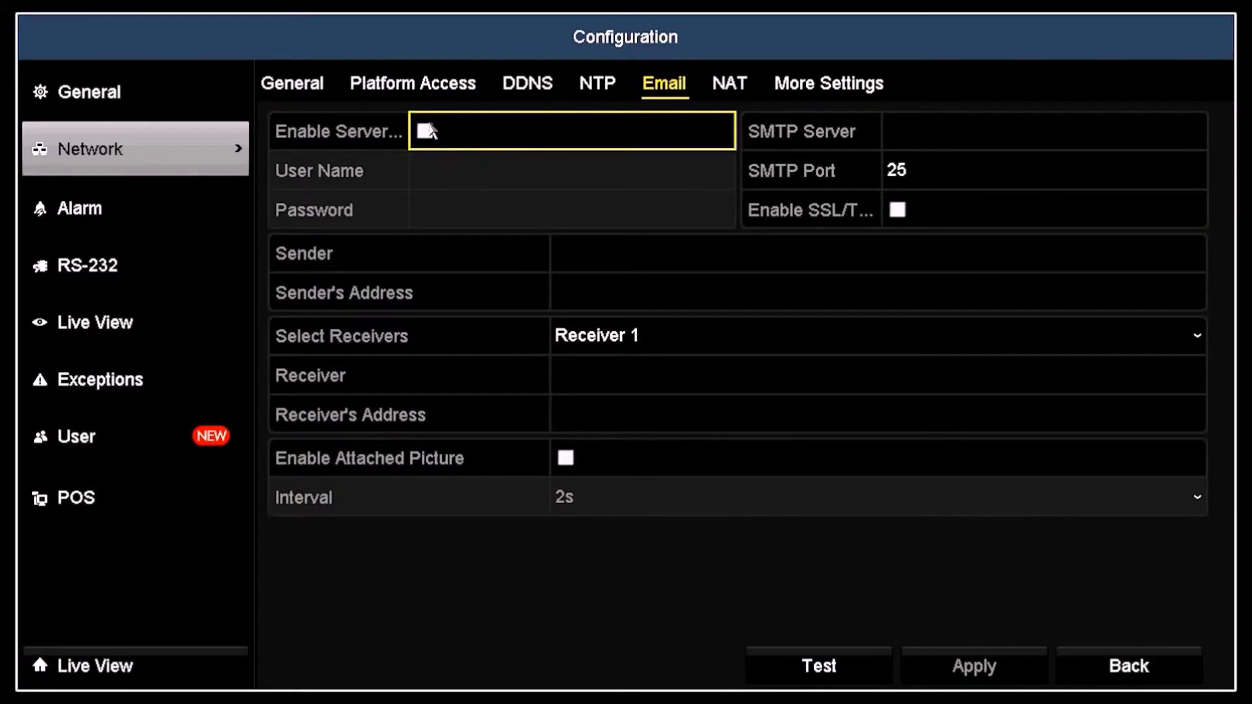
pyautogui.click(425, 131)
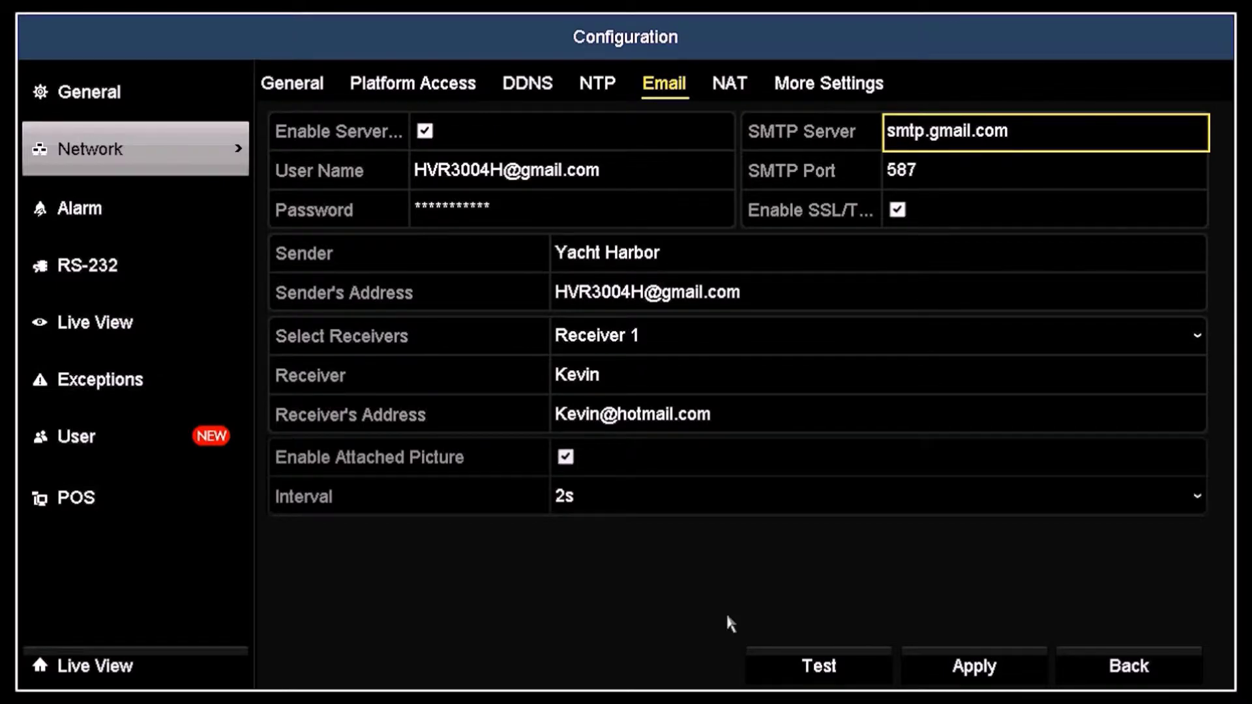
pyautogui.press('Down')
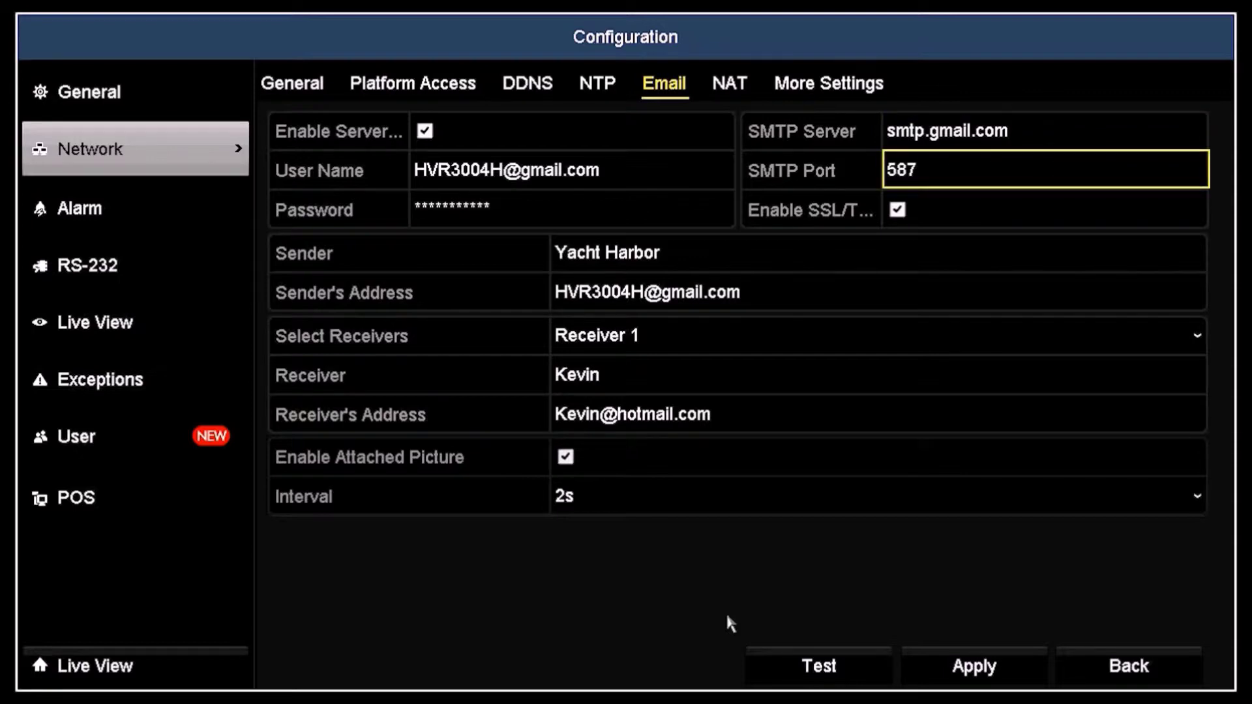
pyautogui.press('Down')
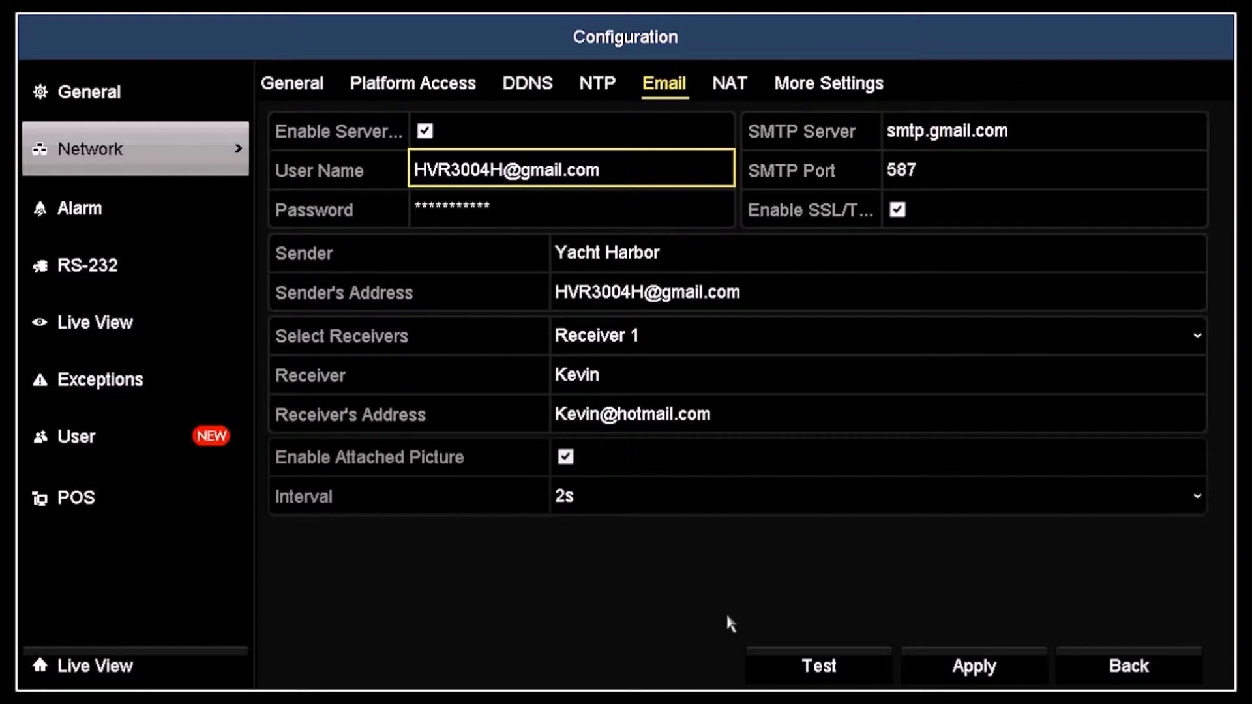
# - Enter the sender password, Receiver 1 name and address, attached pictures at 2s interval, then apply
pyautogui.press('Down')
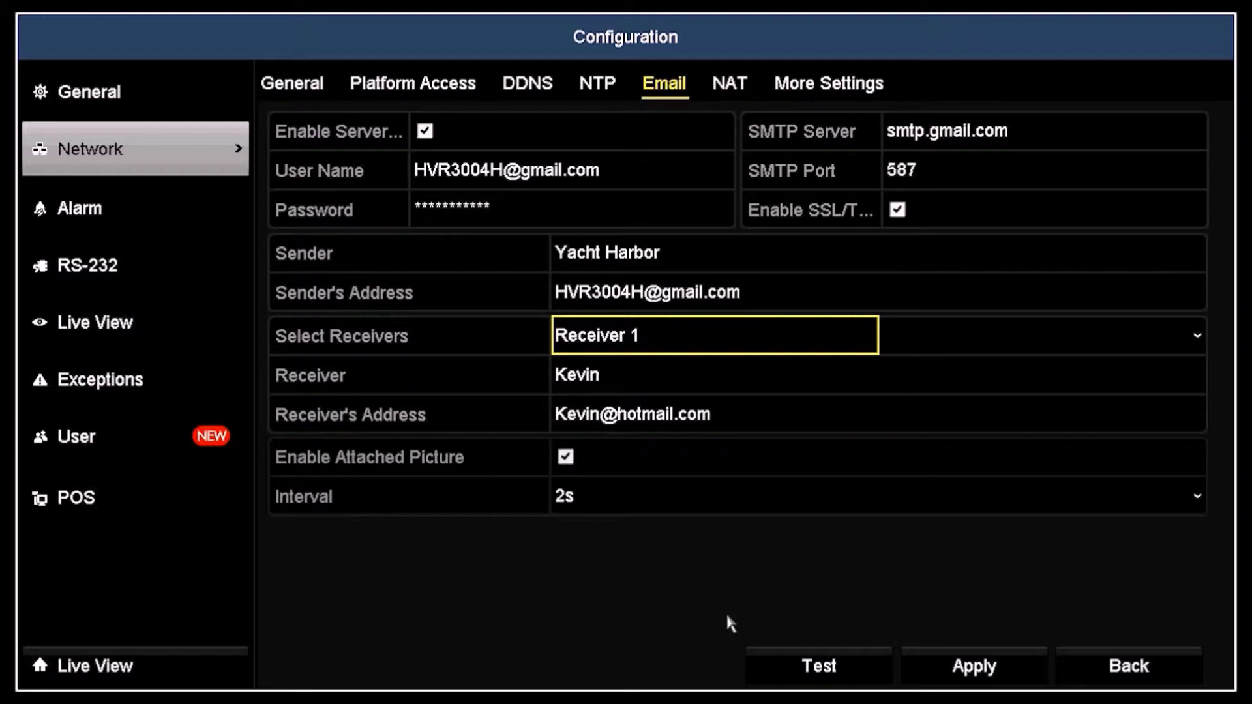
pyautogui.press('Down')
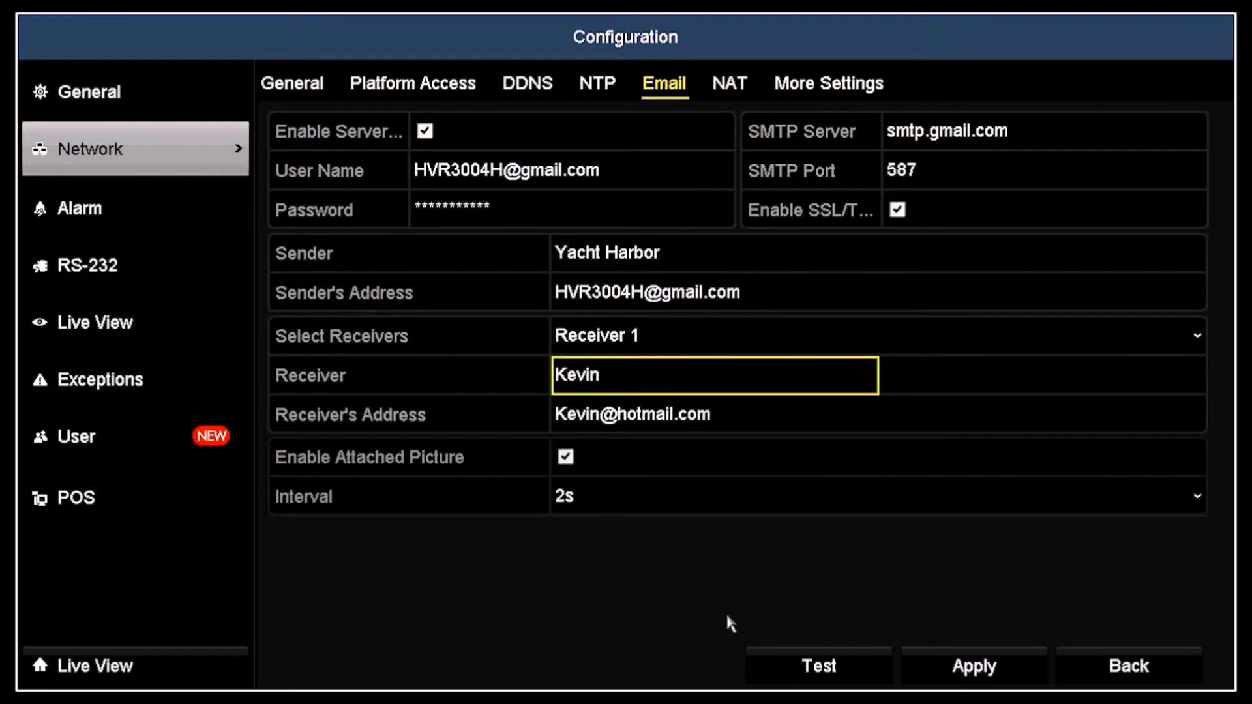
pyautogui.press('Down')
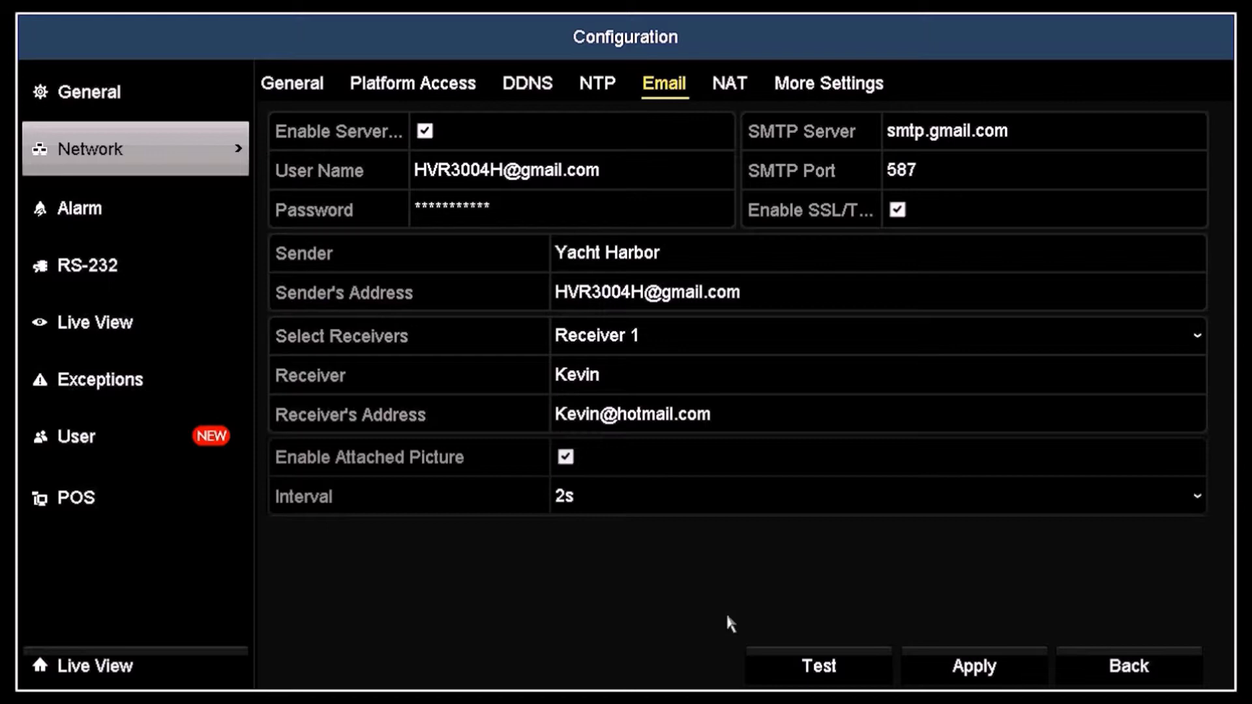
pyautogui.press('Tab')
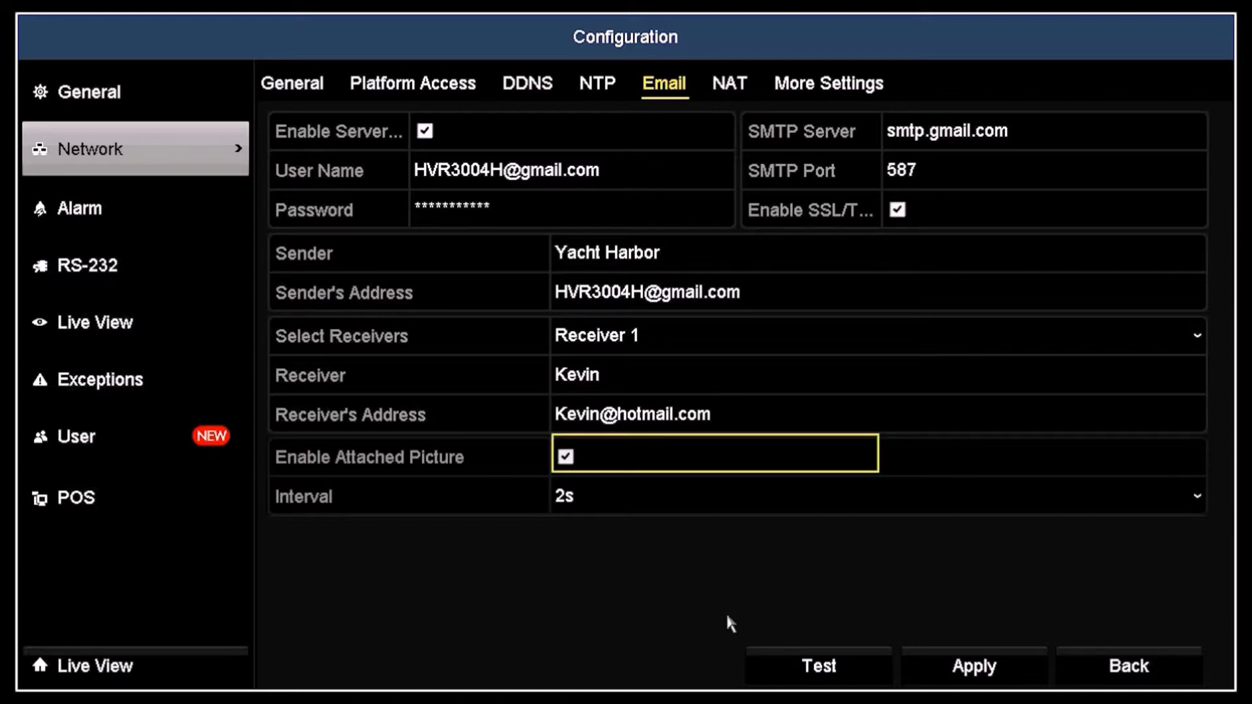
pyautogui.press('Tab')
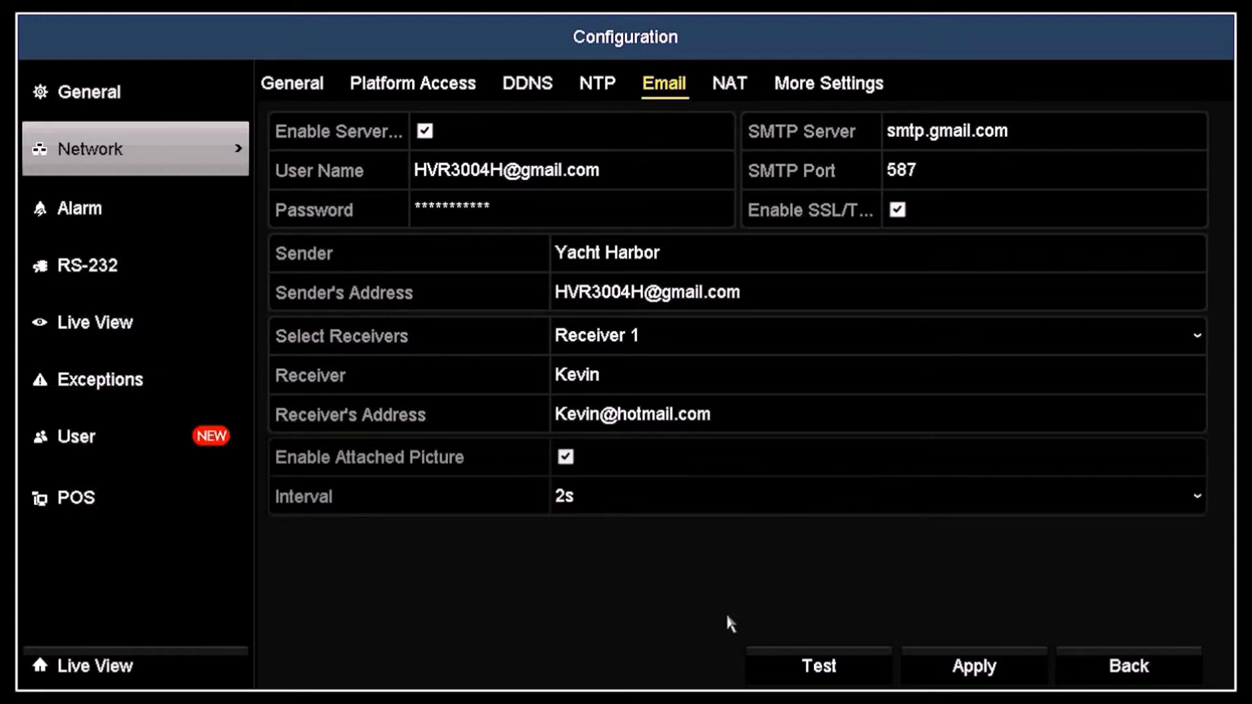
pyautogui.click(949, 665)
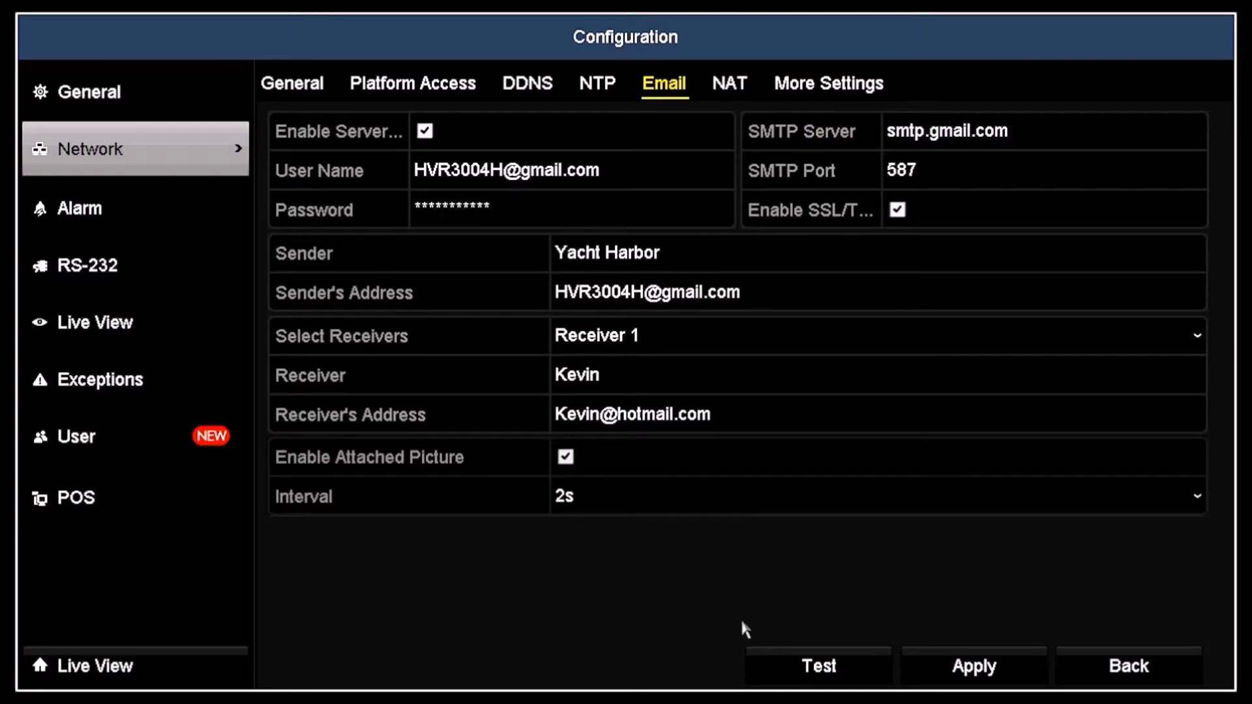
# - Send a test email to confirm the Gmail settings work
pyautogui.click(813, 678)
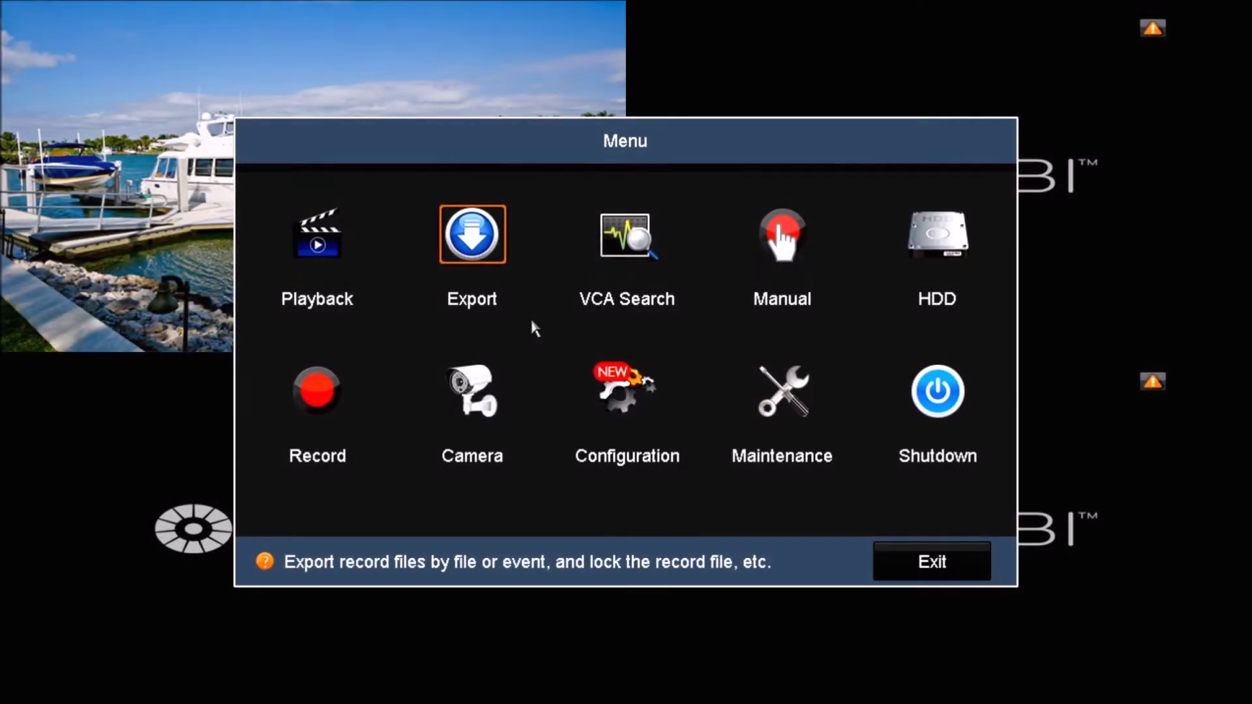
# - Link Send Email to IPCamera 01's motion detection action and apply the Motion Detection settings
pyautogui.click(454, 430)
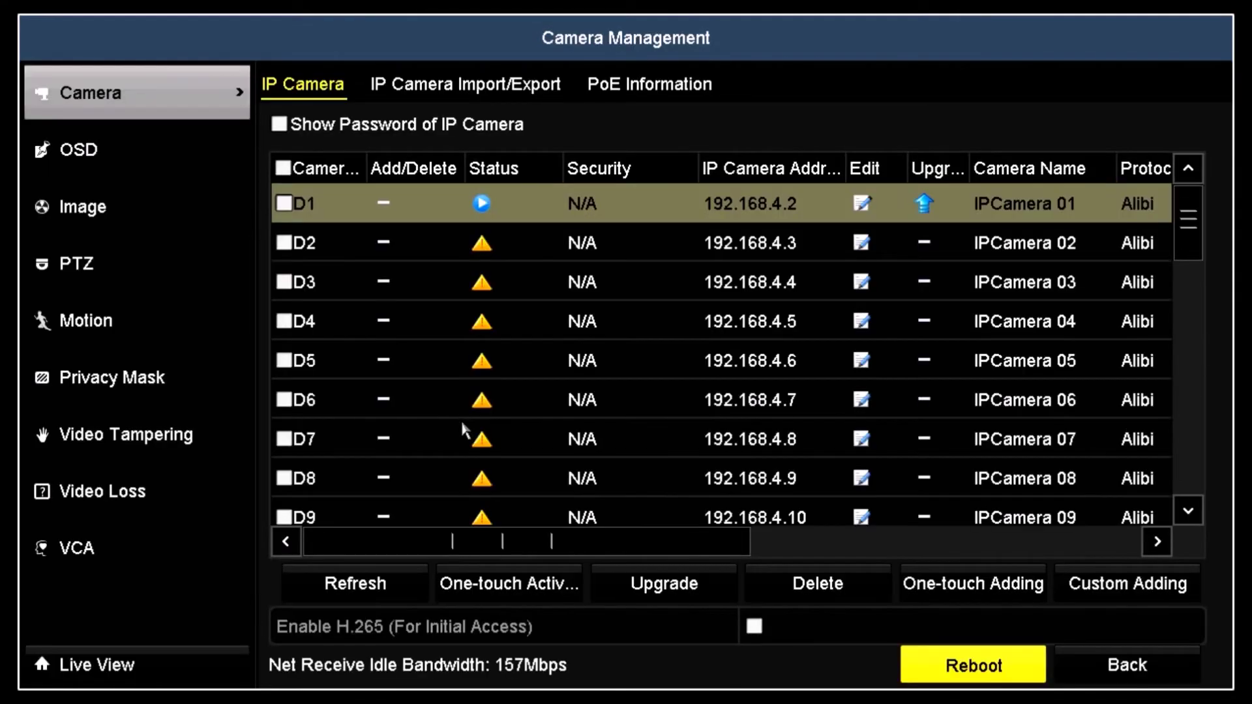
pyautogui.click(225, 317)
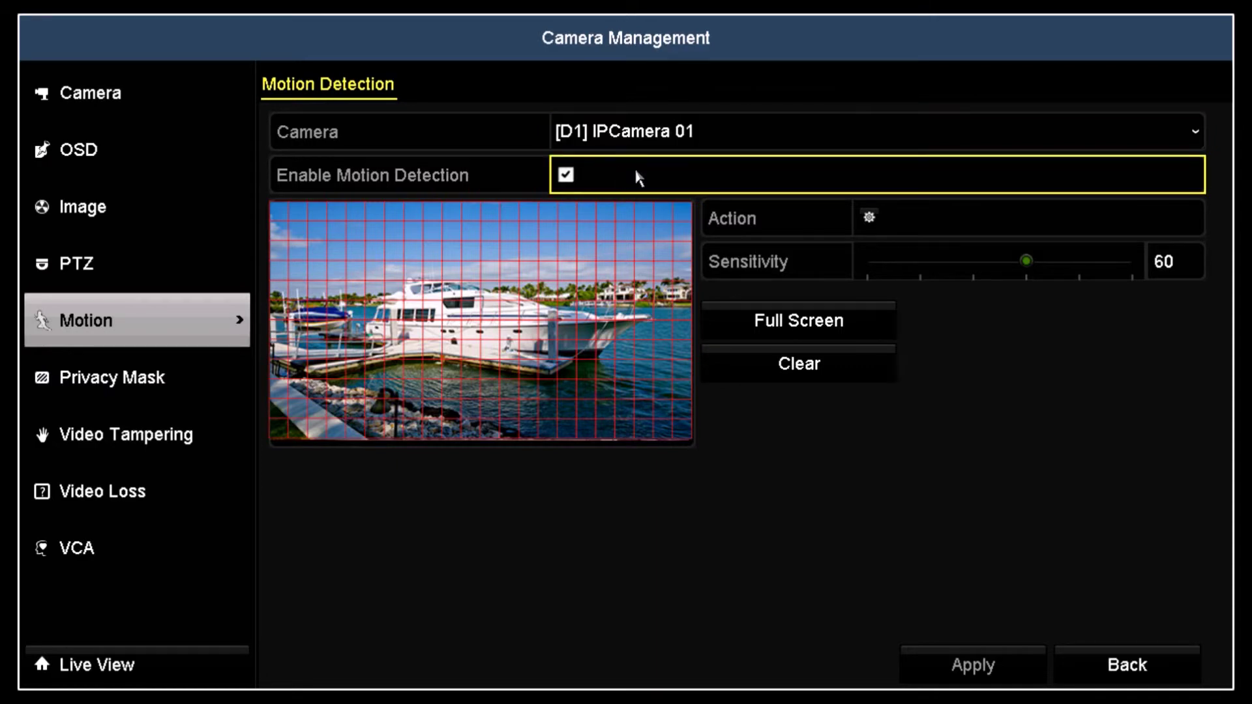
pyautogui.click(871, 219)
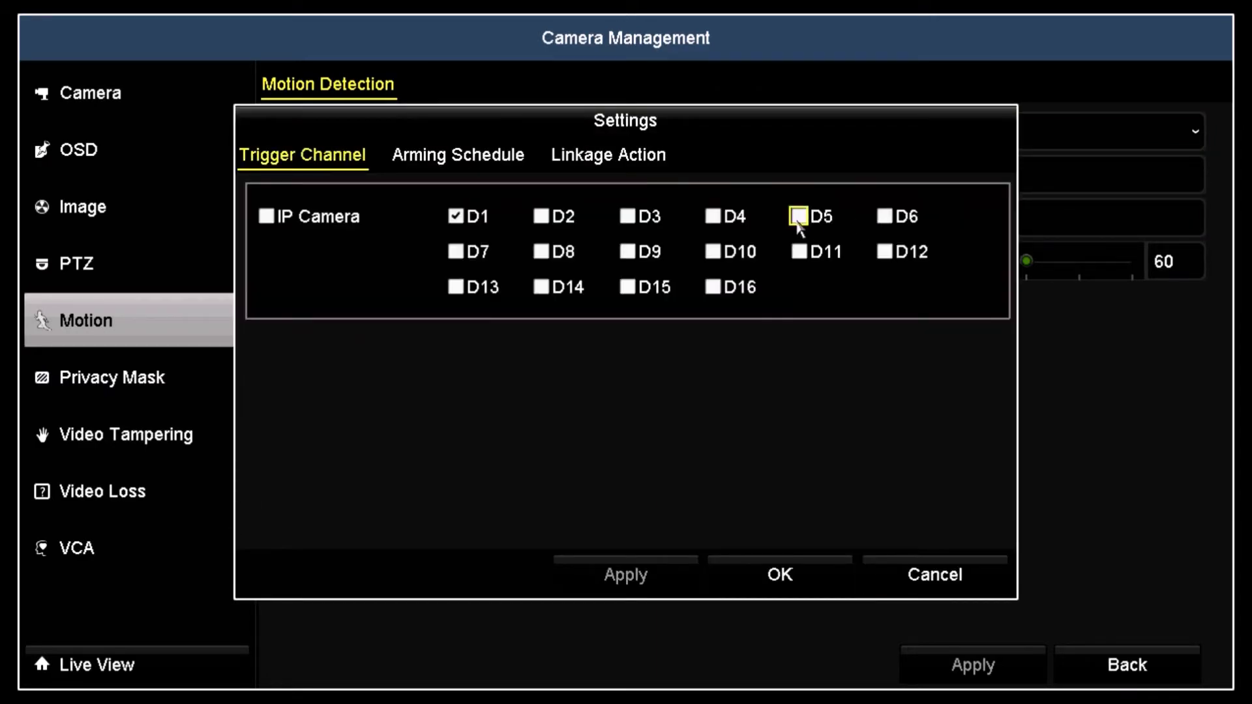
pyautogui.click(466, 152)
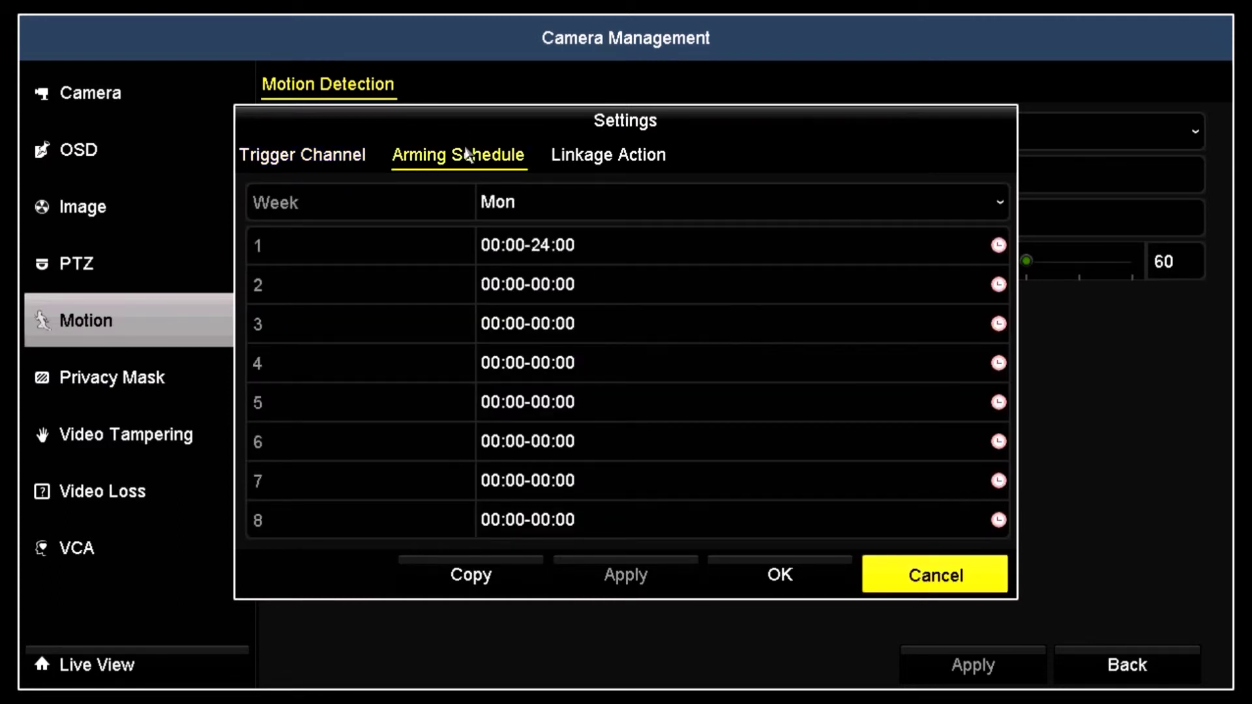
pyautogui.click(602, 157)
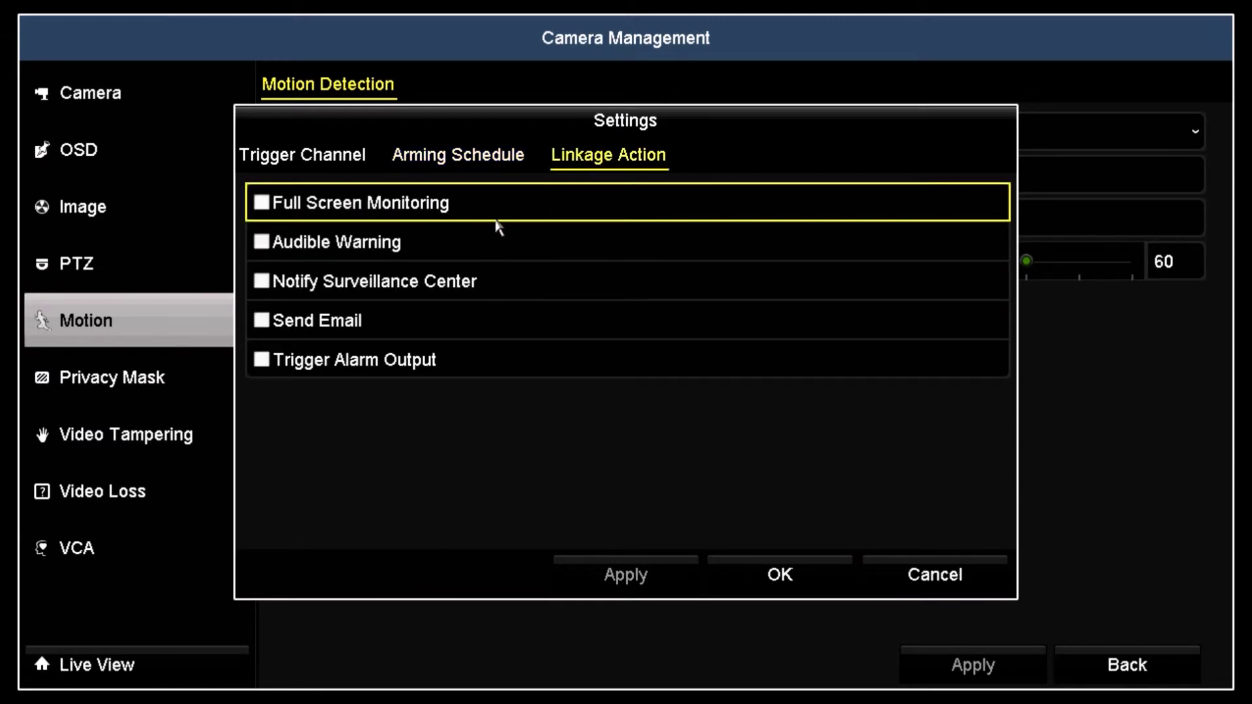
pyautogui.click(288, 316)
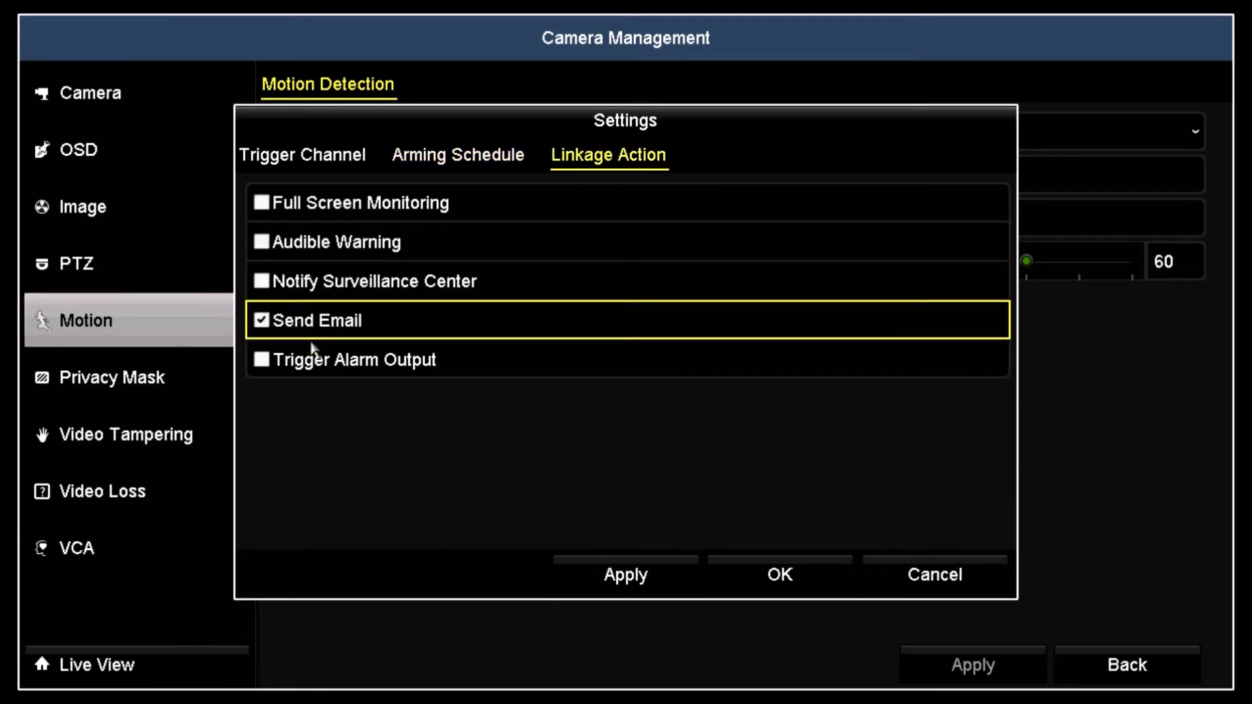
pyautogui.click(626, 579)
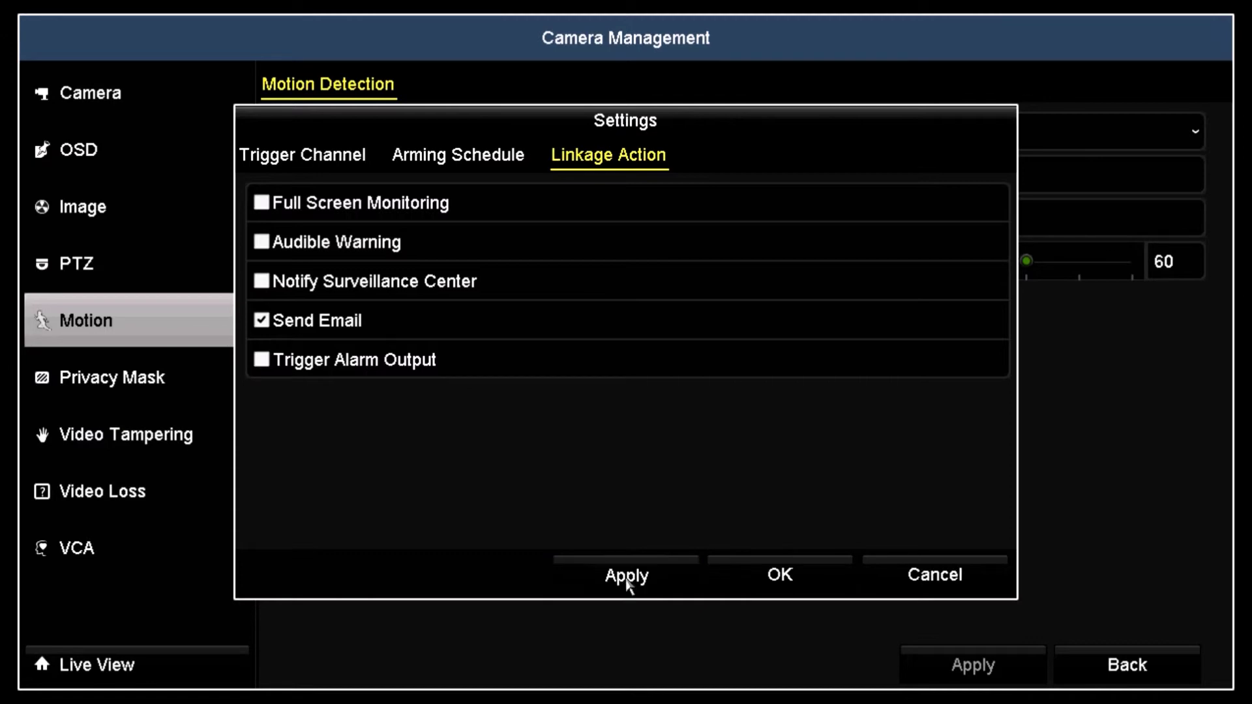
pyautogui.click(759, 580)
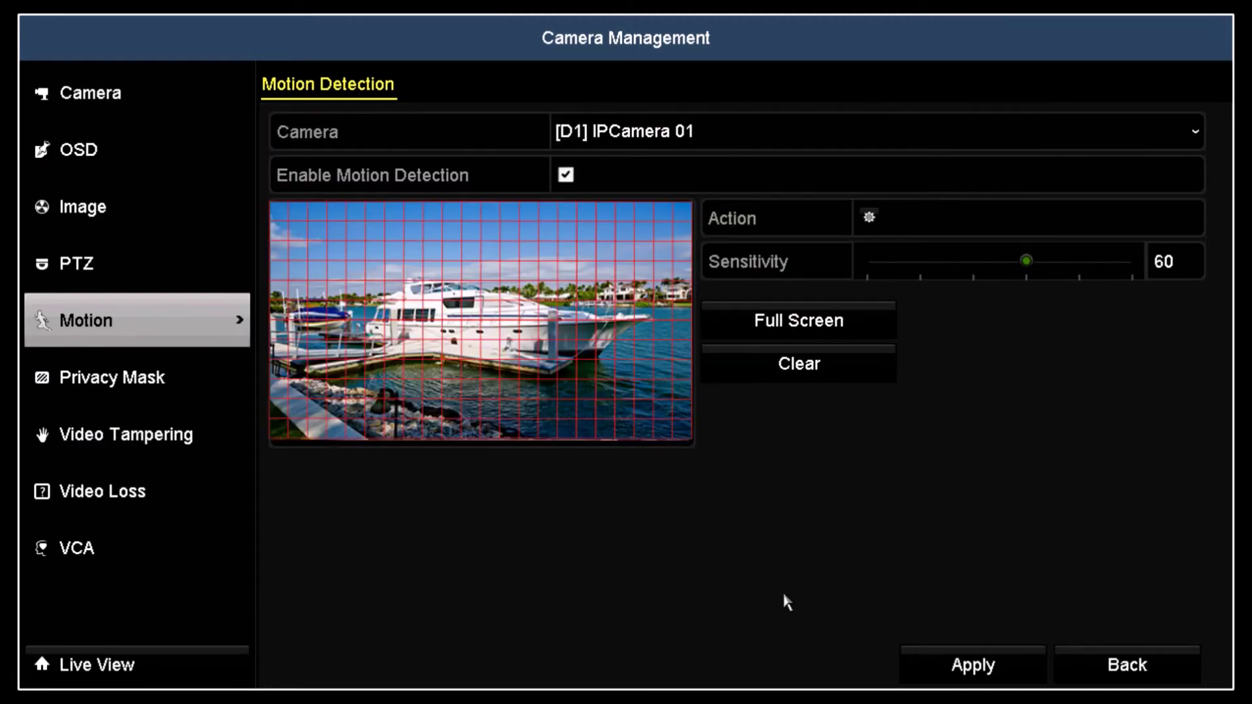
pyautogui.click(963, 670)
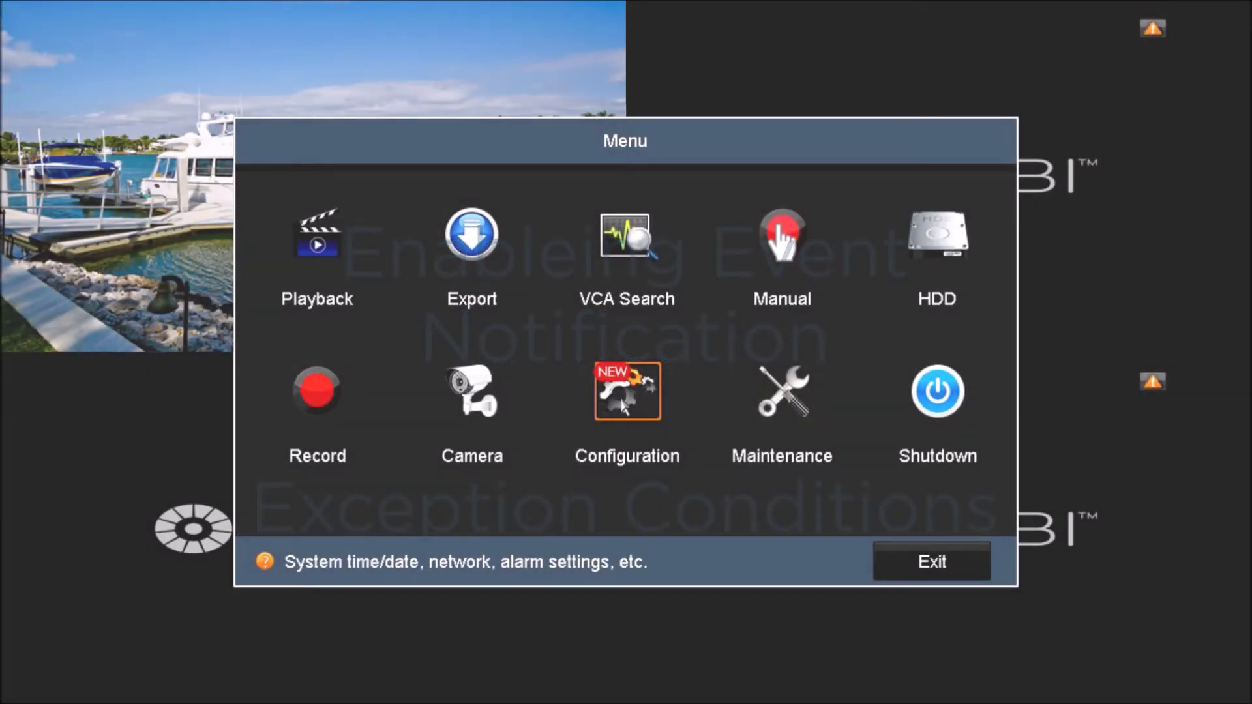
# - Set Exception Type to All with Send Email ticked
pyautogui.click(622, 393)
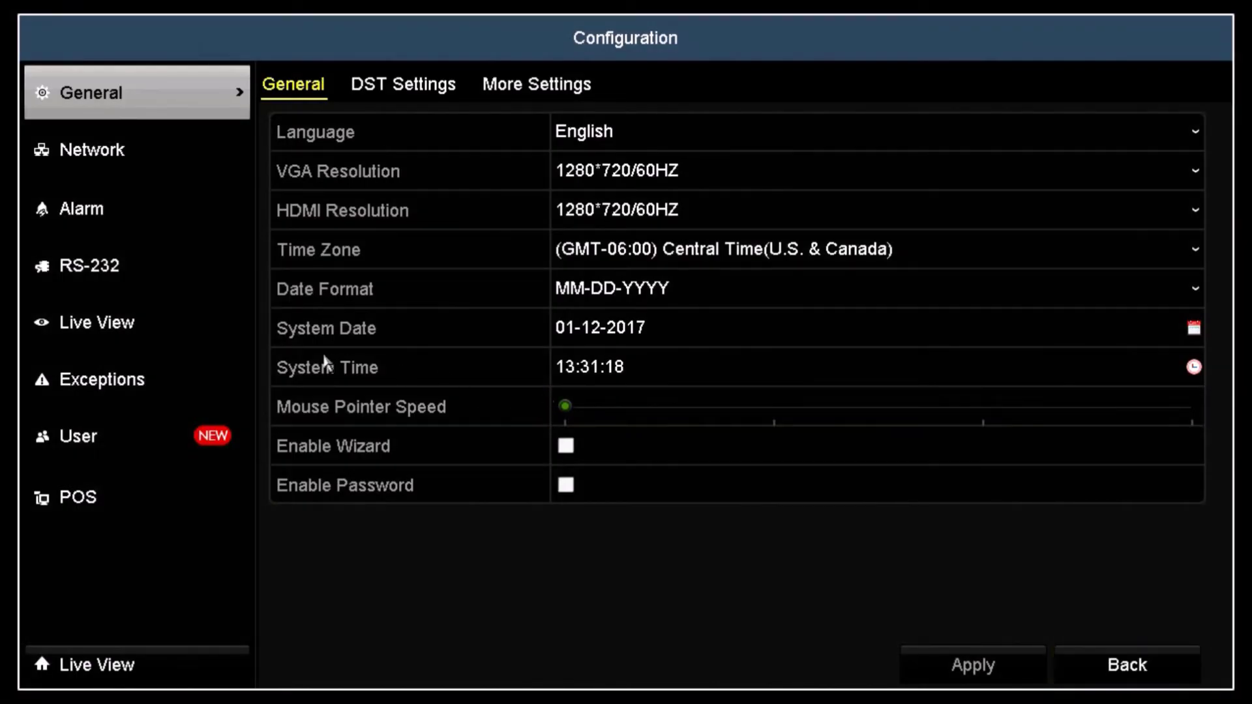
pyautogui.click(214, 392)
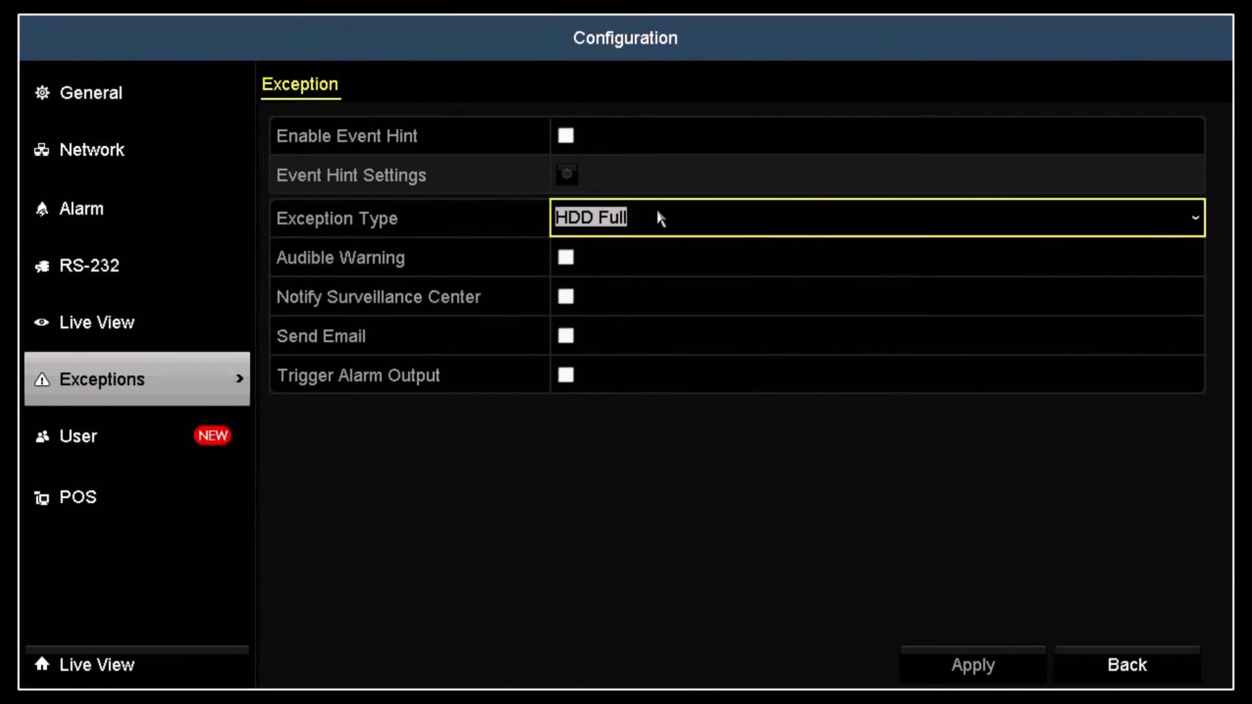
pyautogui.click(670, 229)
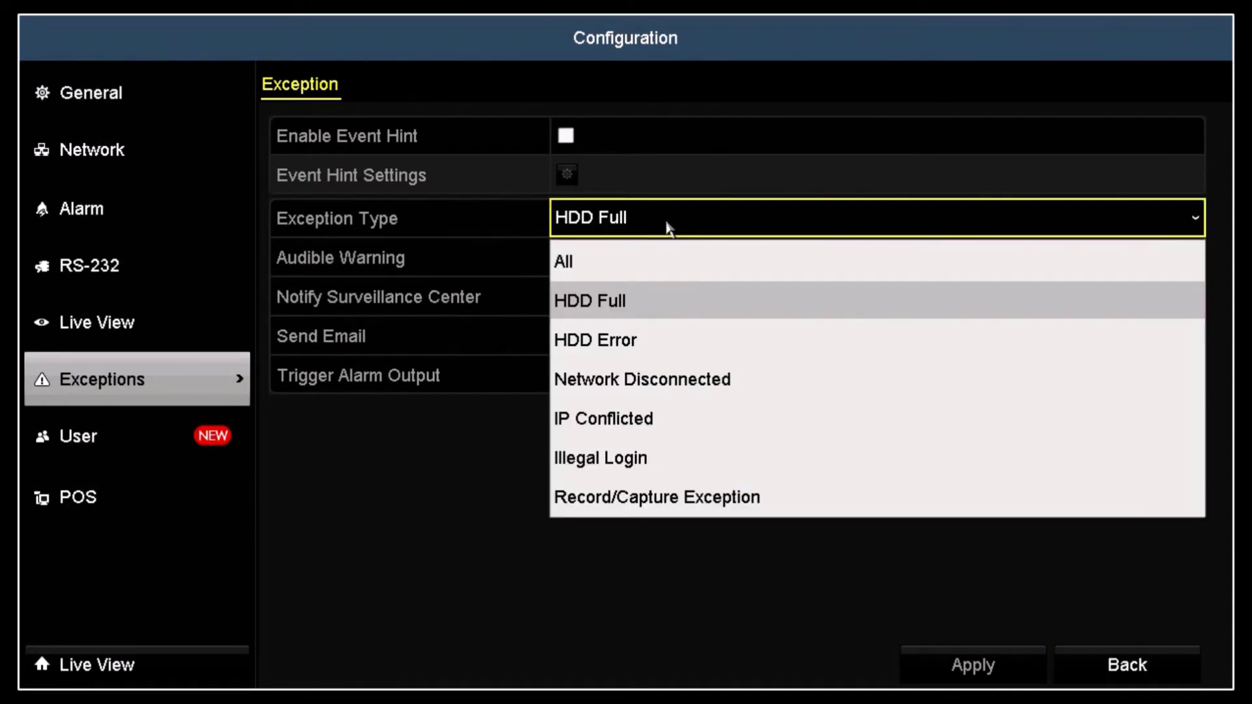
pyautogui.click(595, 265)
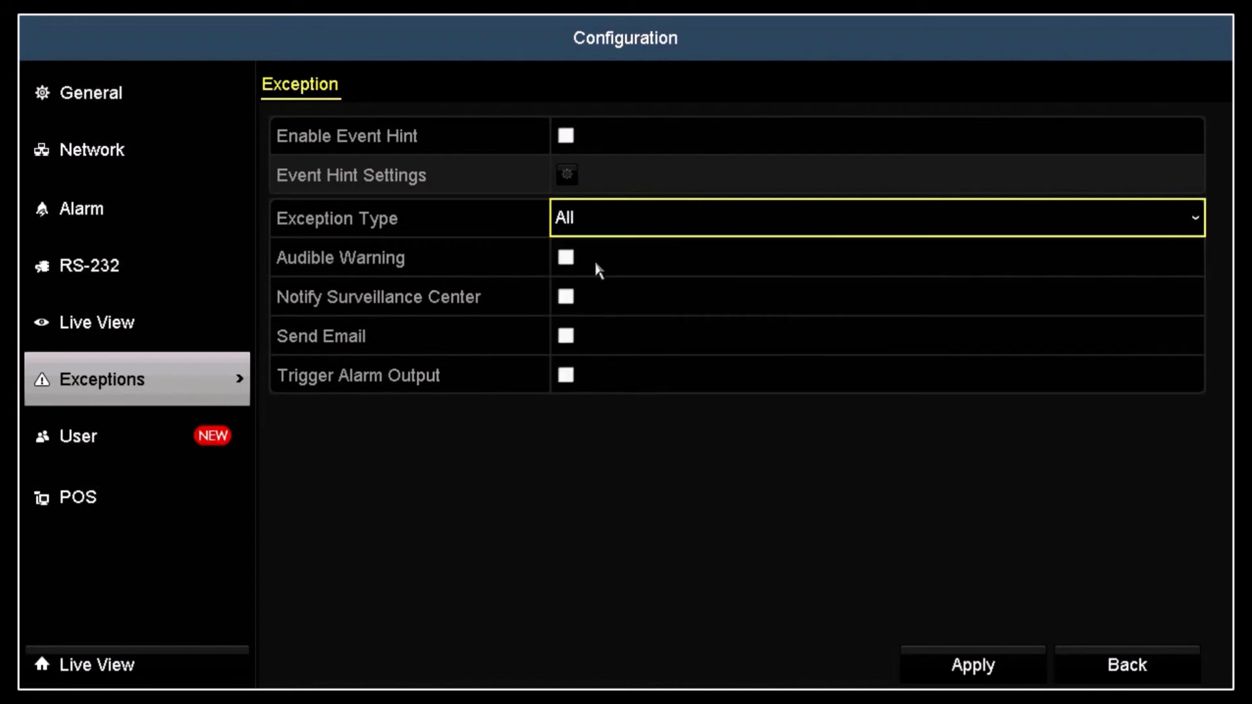
pyautogui.click(565, 337)
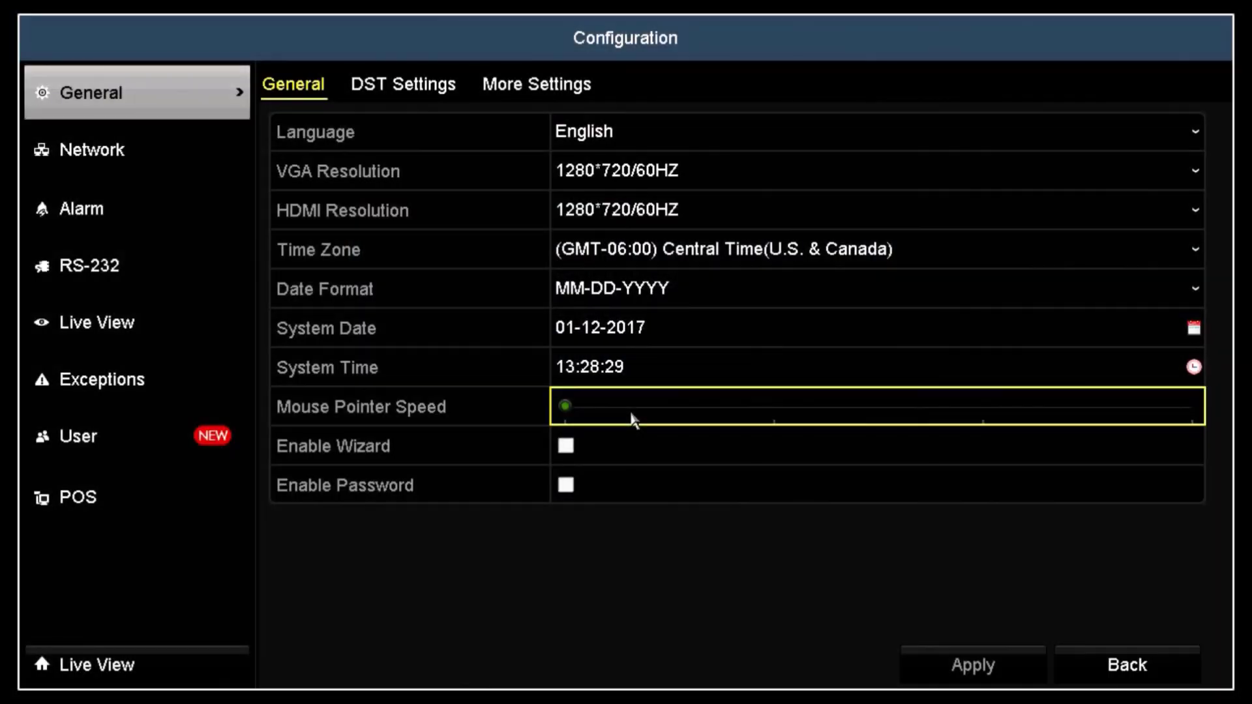
# - Tick Send Email in the Linkage Action of alarm input Local<-1 'Slip 21 gate' and apply
pyautogui.click(148, 201)
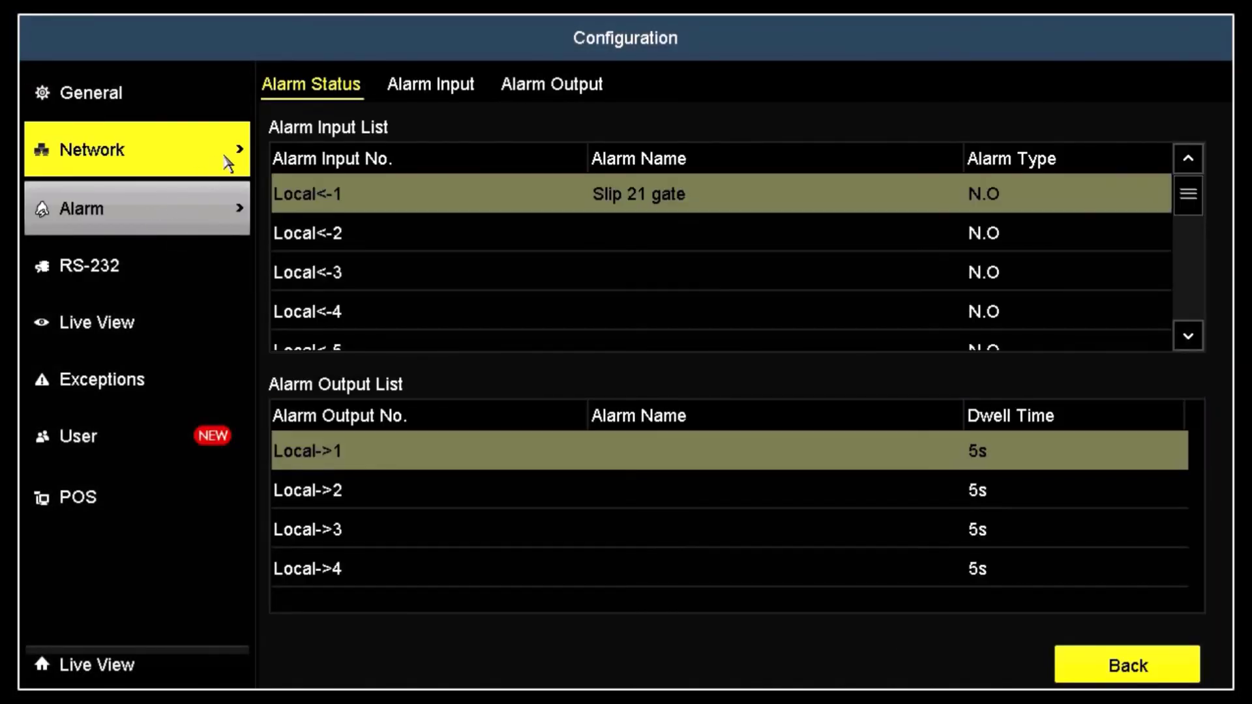
pyautogui.click(445, 91)
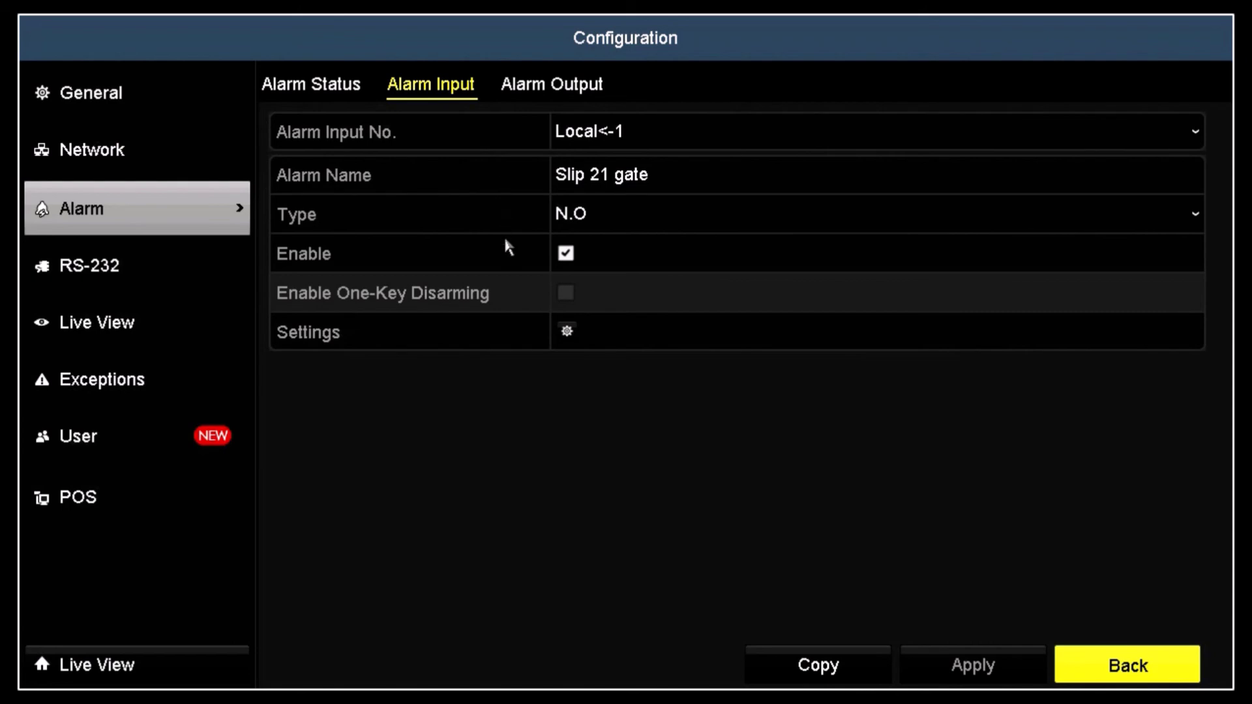
pyautogui.click(584, 337)
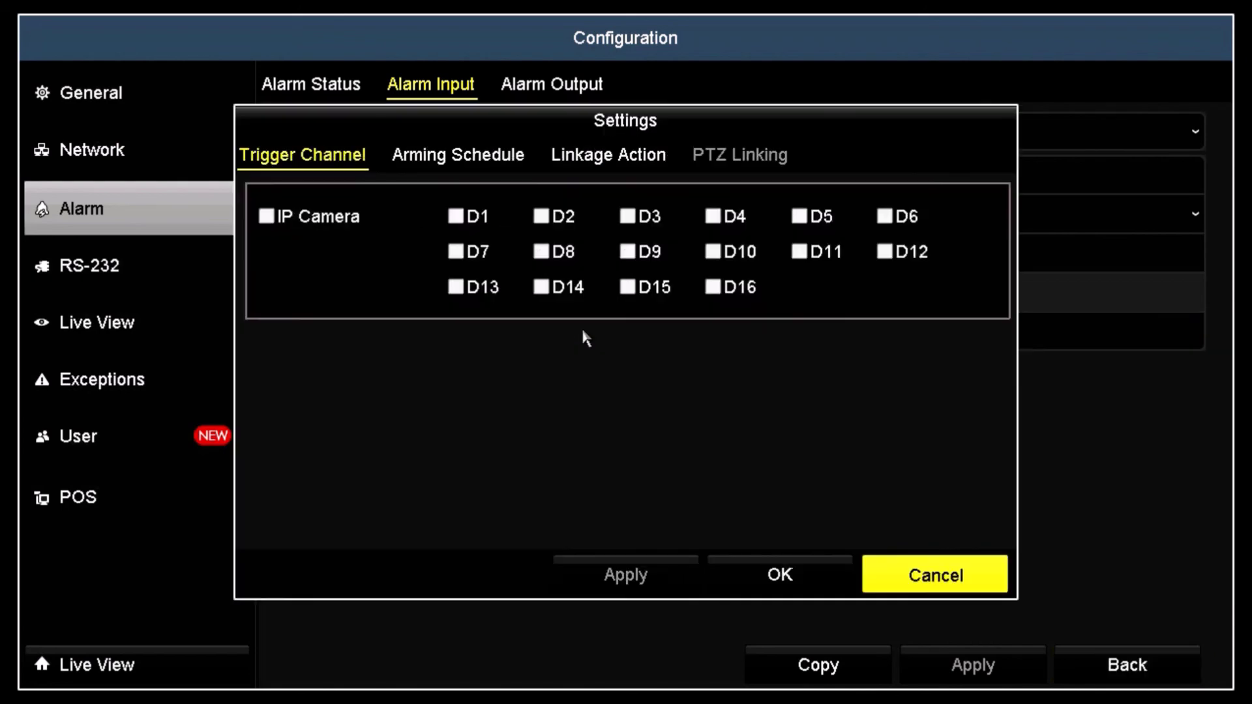
pyautogui.click(430, 162)
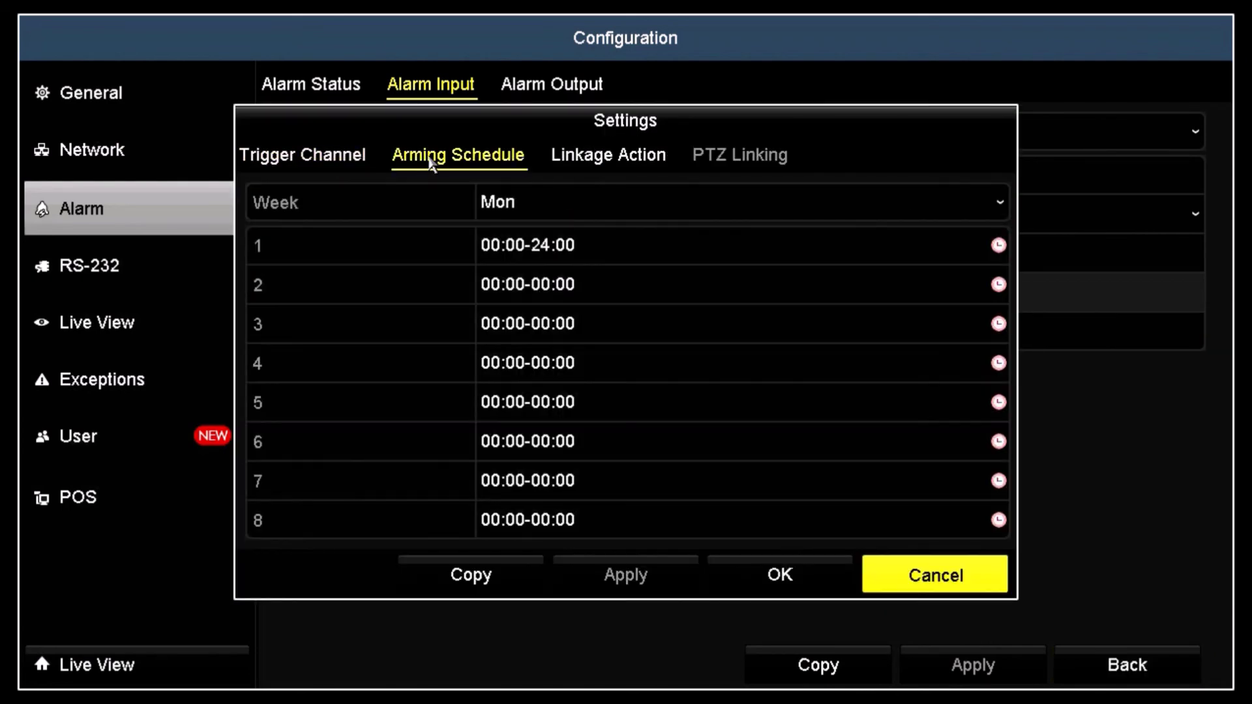
pyautogui.click(600, 168)
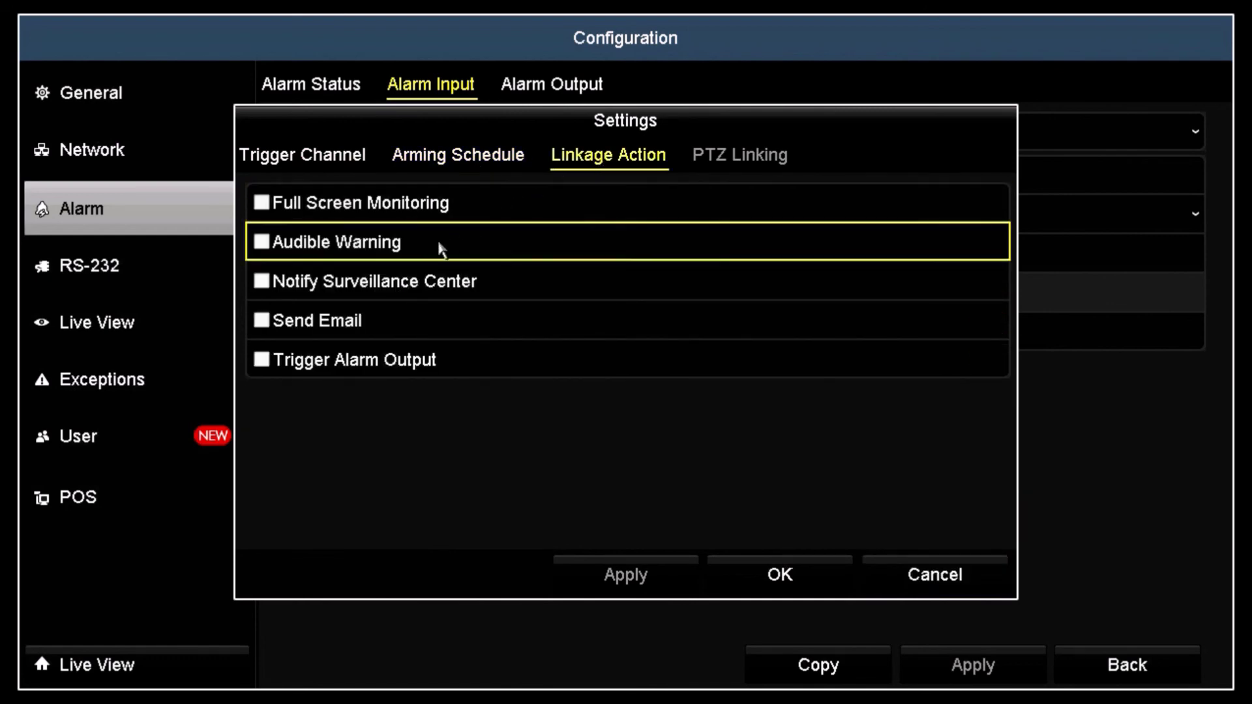
pyautogui.click(261, 321)
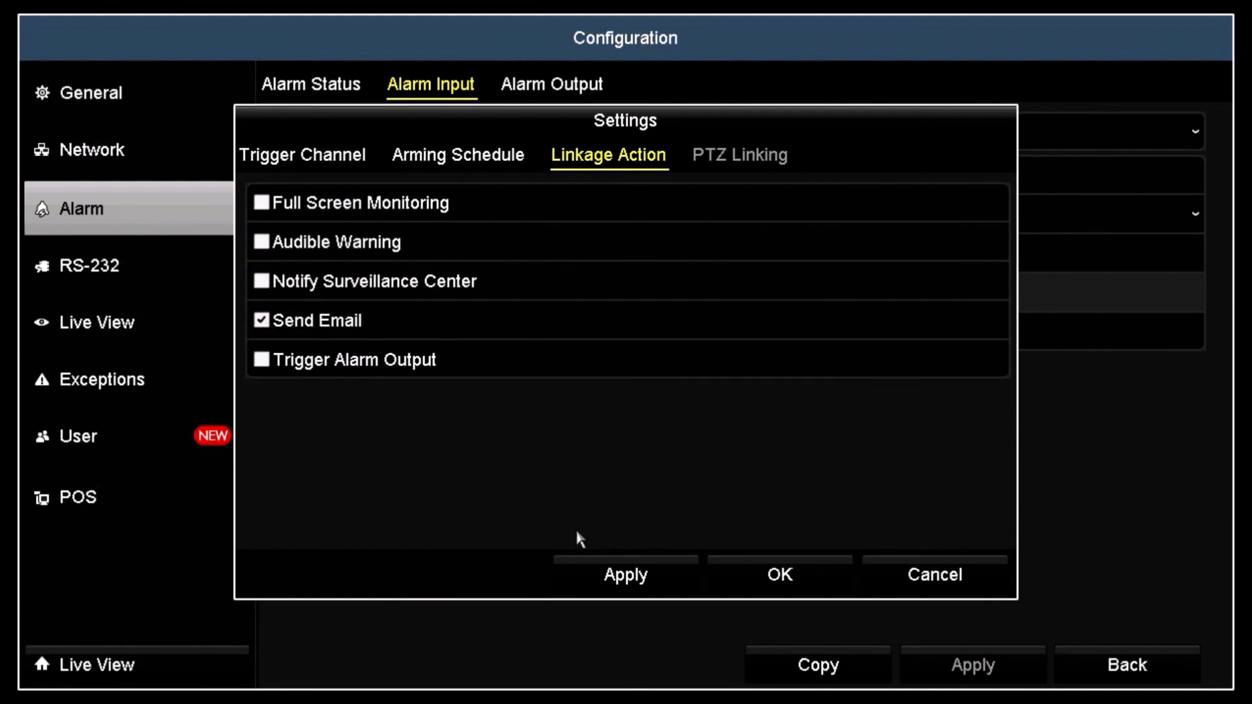
pyautogui.click(621, 578)
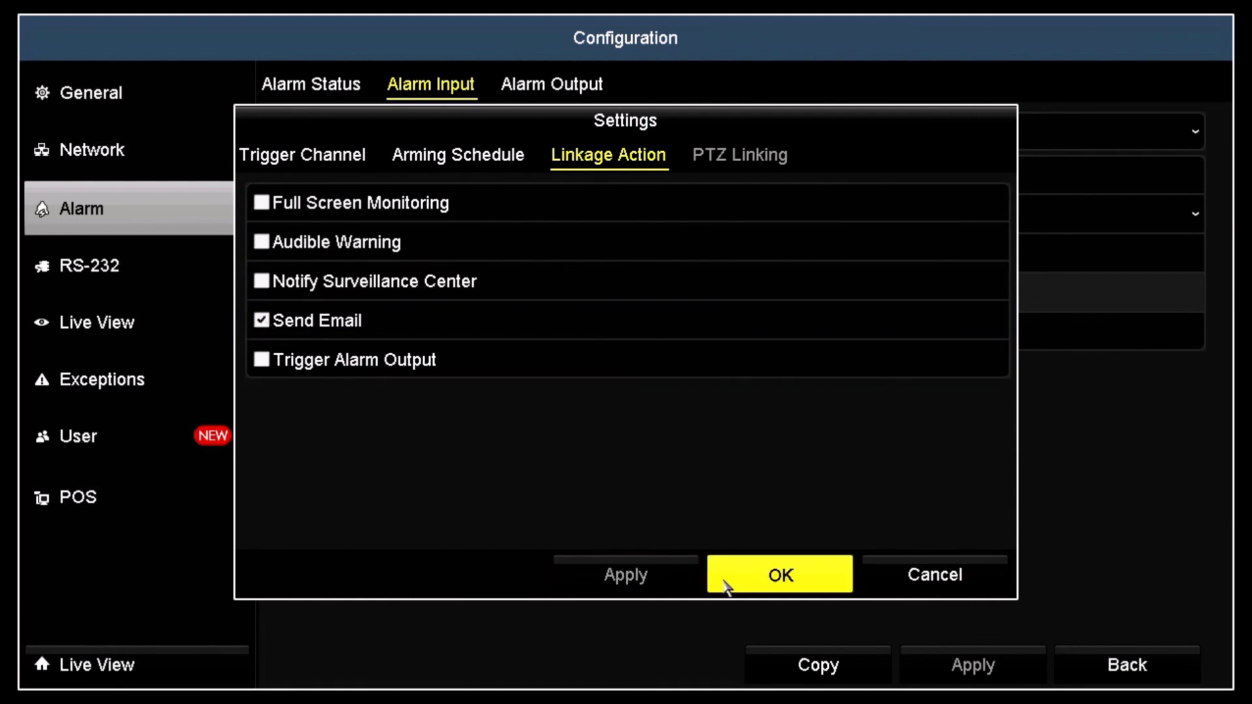
pyautogui.click(782, 578)
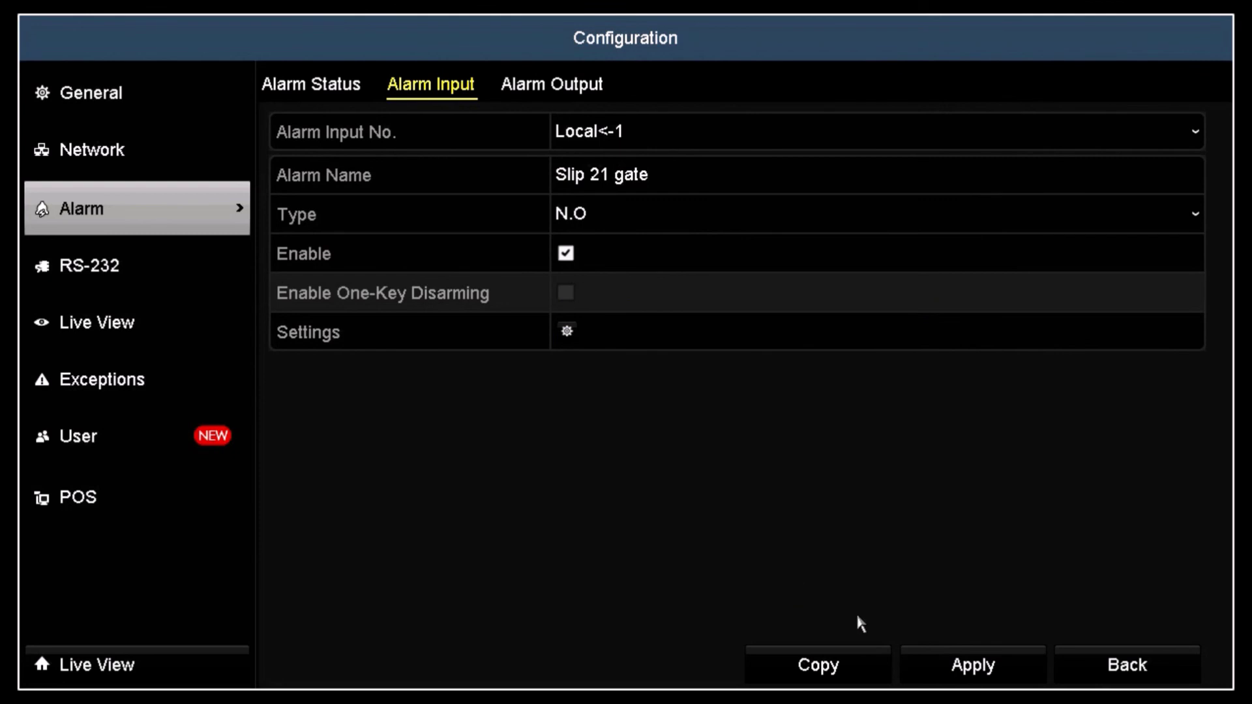